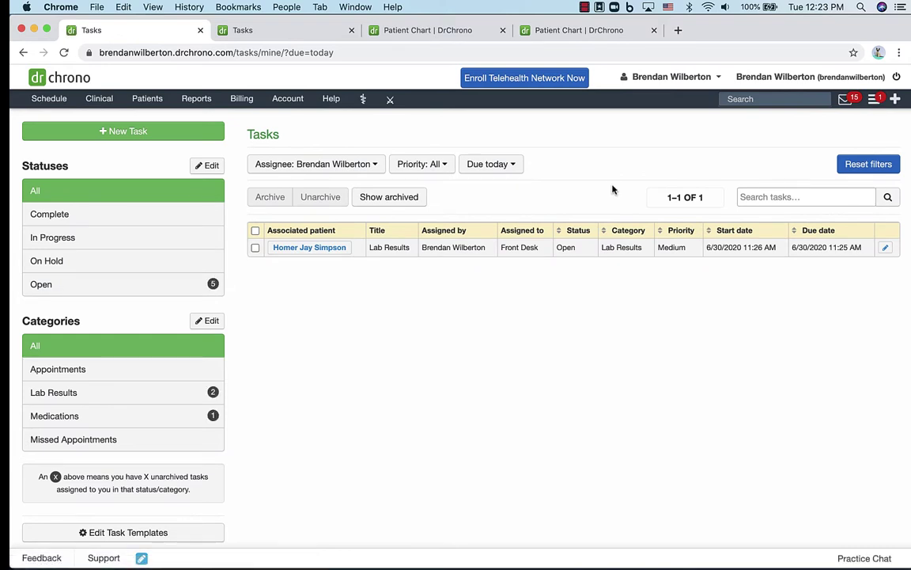
- Bring up the Add Task dialog from the Tasks page
left_click(897, 100)
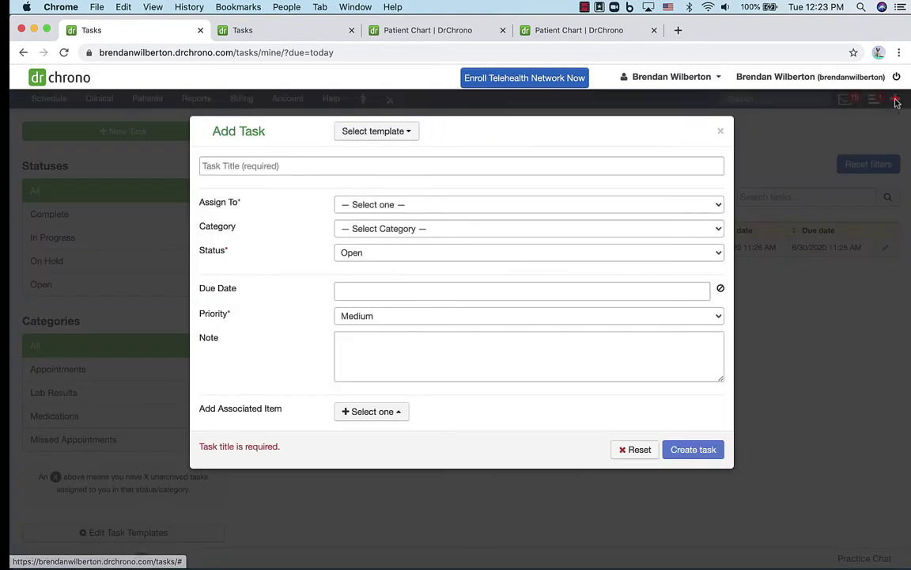
left_click(723, 132)
left_click(139, 132)
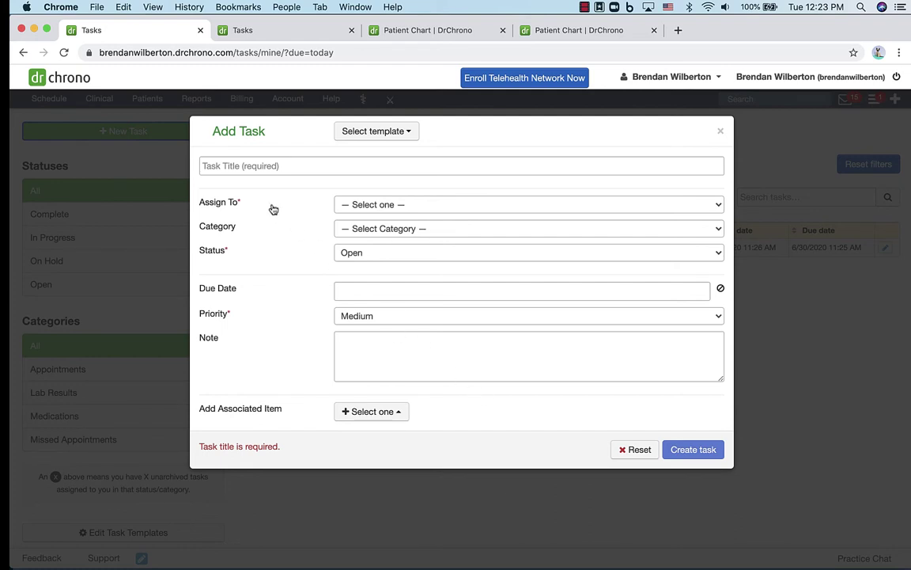
- Review the Assign To, Status and Priority options, keeping status Open and priority Medium
left_click(358, 207)
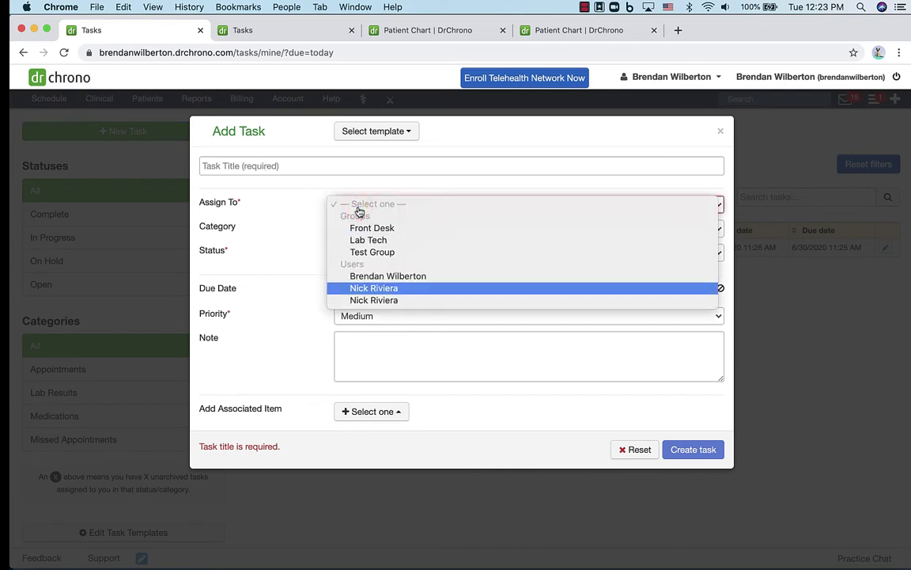
left_click(297, 241)
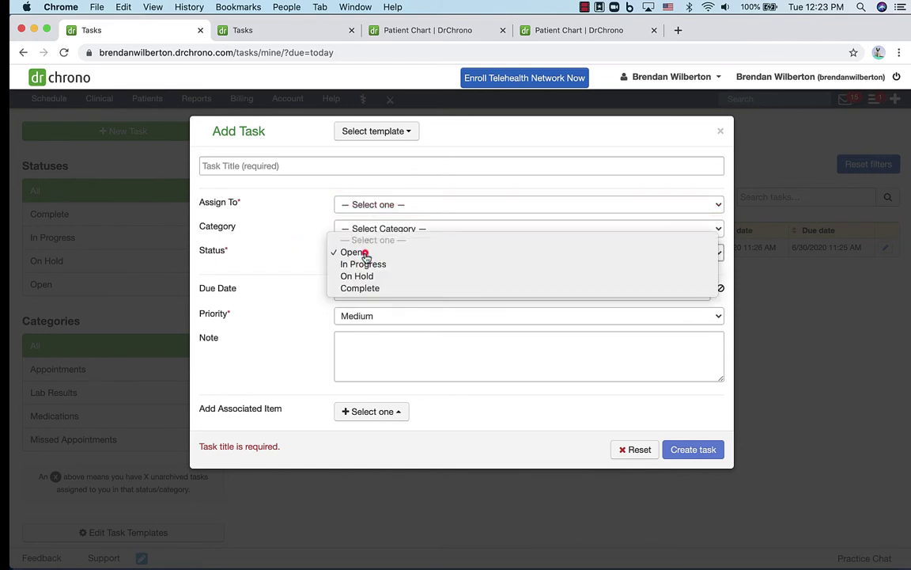
left_click(365, 252)
left_click(368, 320)
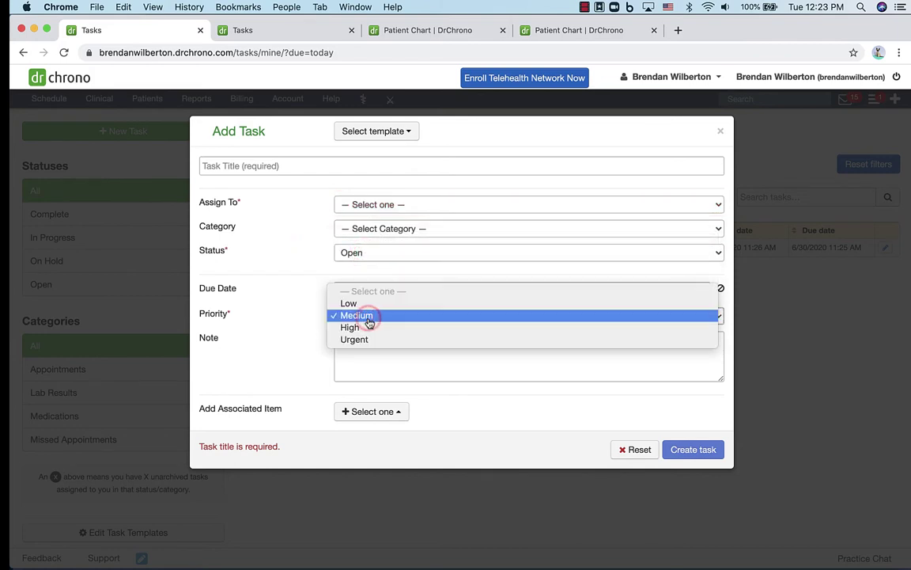
left_click(368, 316)
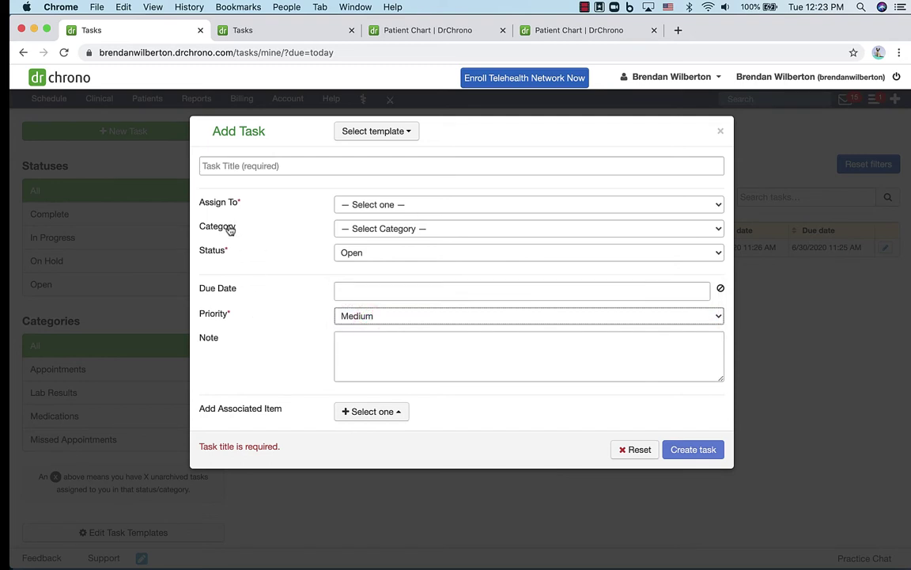
- Browse the Category list and due-date calendar, leaving both unset, then focus the note field
left_click(416, 230)
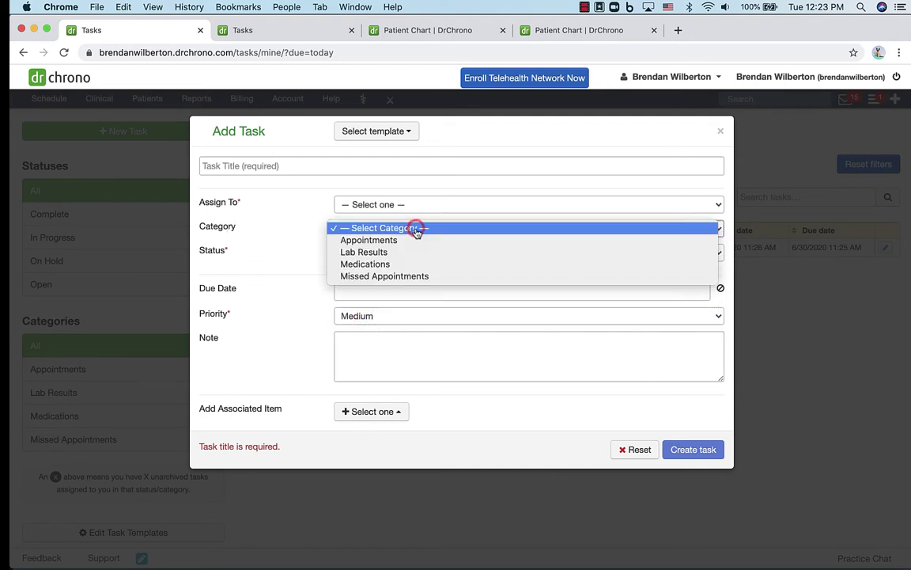
key("Down")
key("Down")
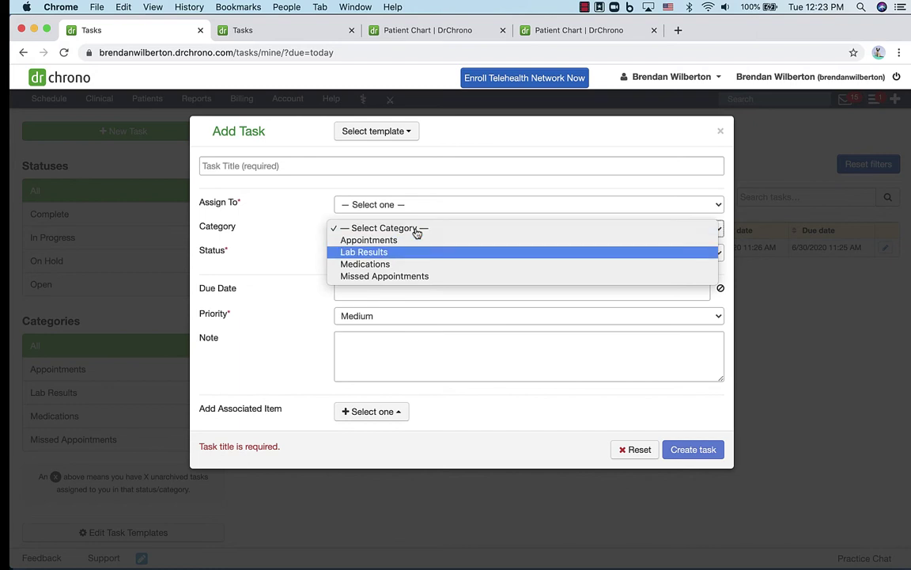
left_click(261, 224)
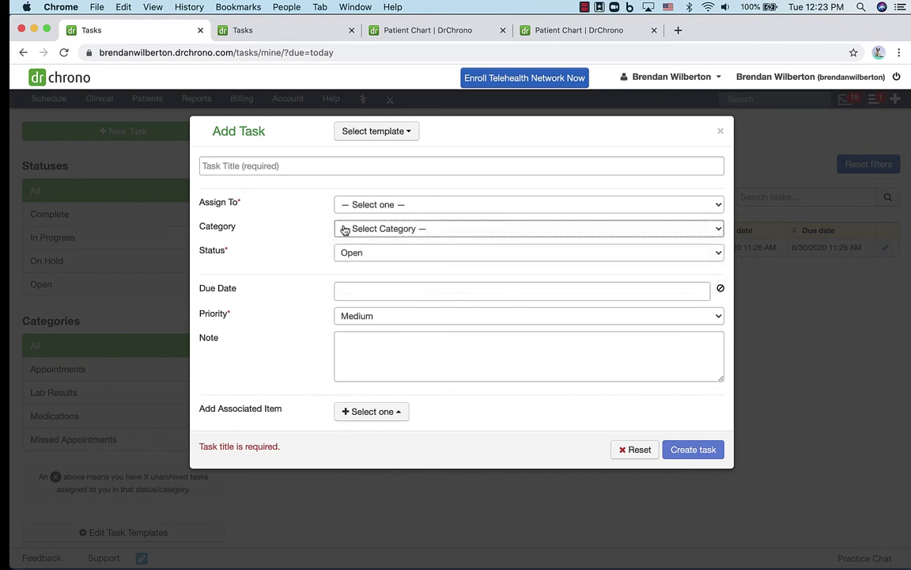
left_click(366, 296)
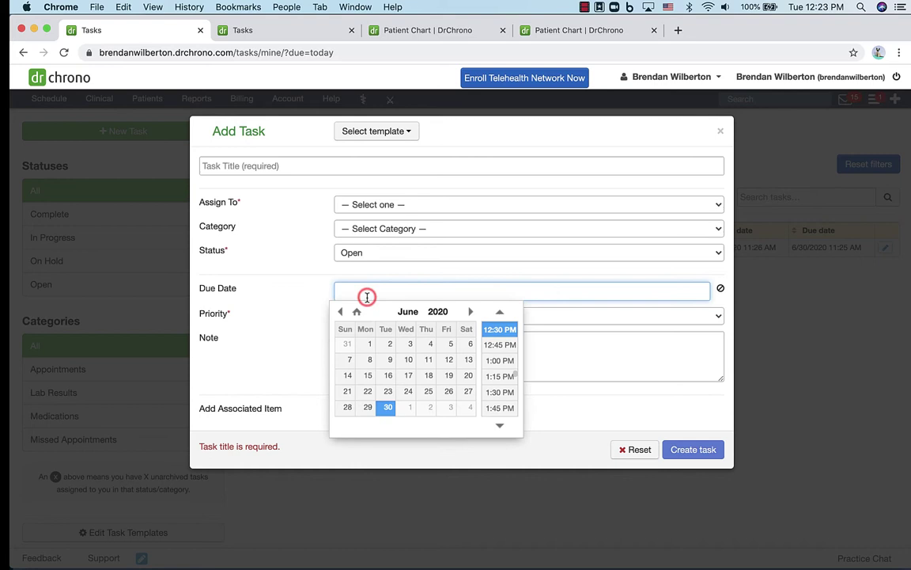
left_click(259, 299)
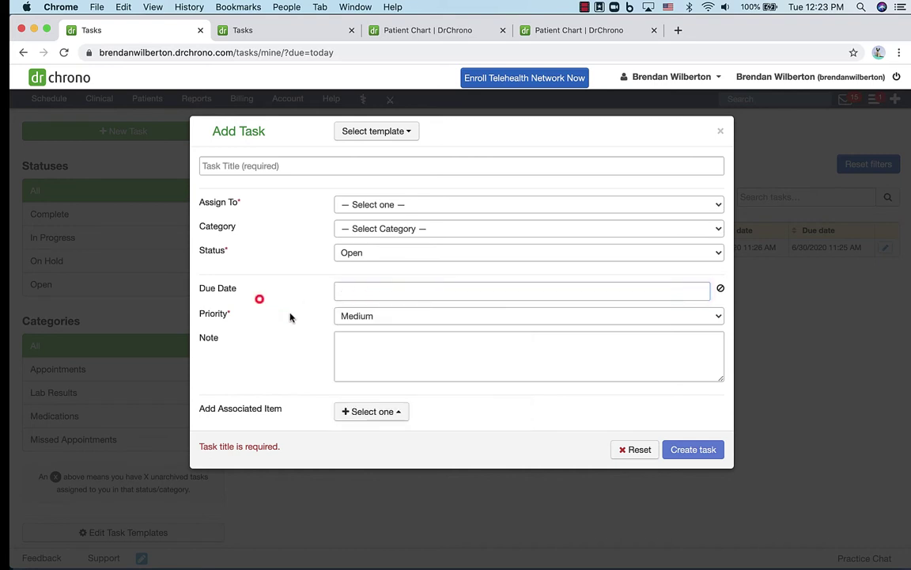
left_click(398, 362)
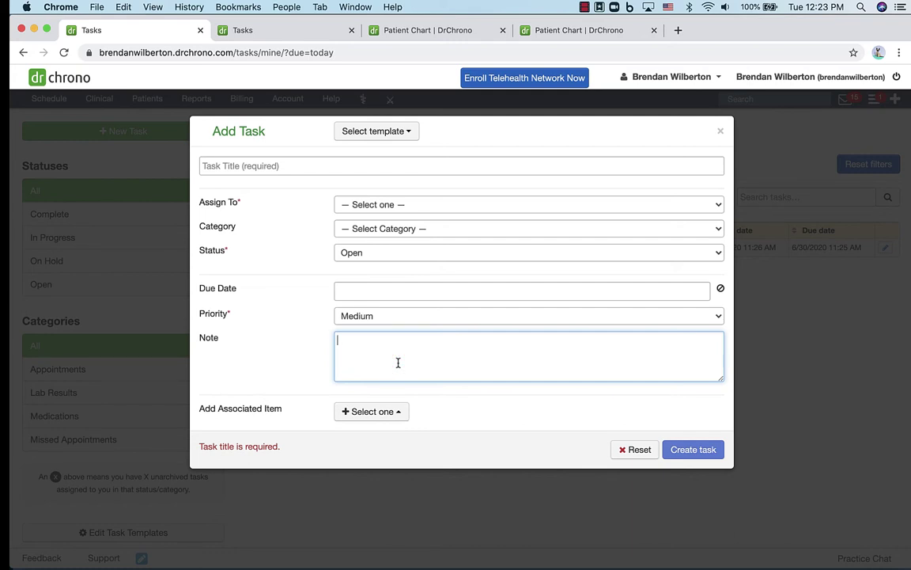
- Title the task as a call to the patient about the missed appointment and assign it to yourself
left_click(292, 169)
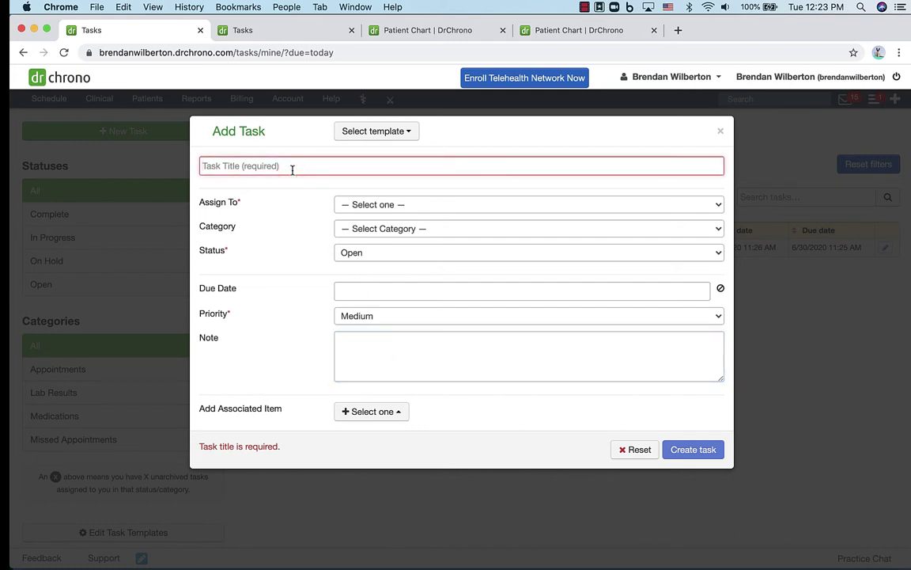
type("Call patient")
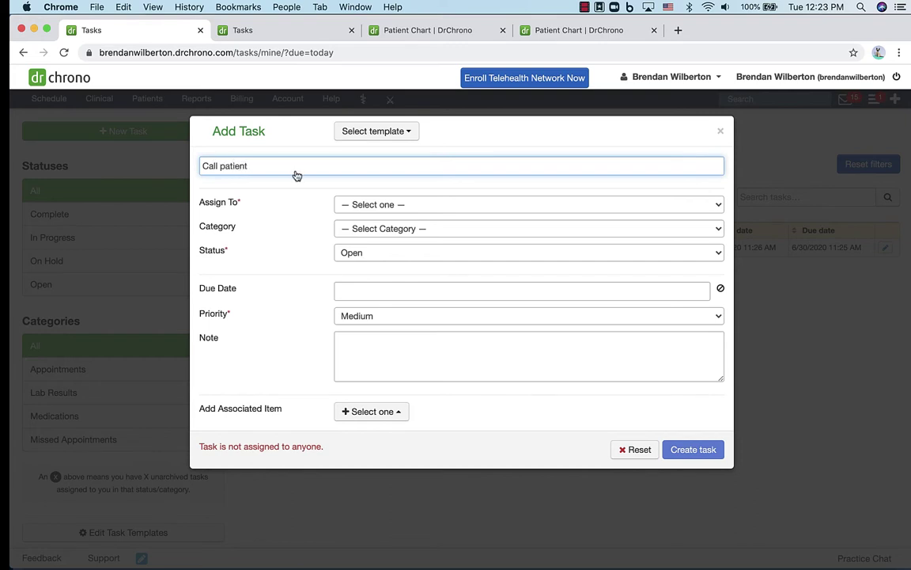
left_click(458, 204)
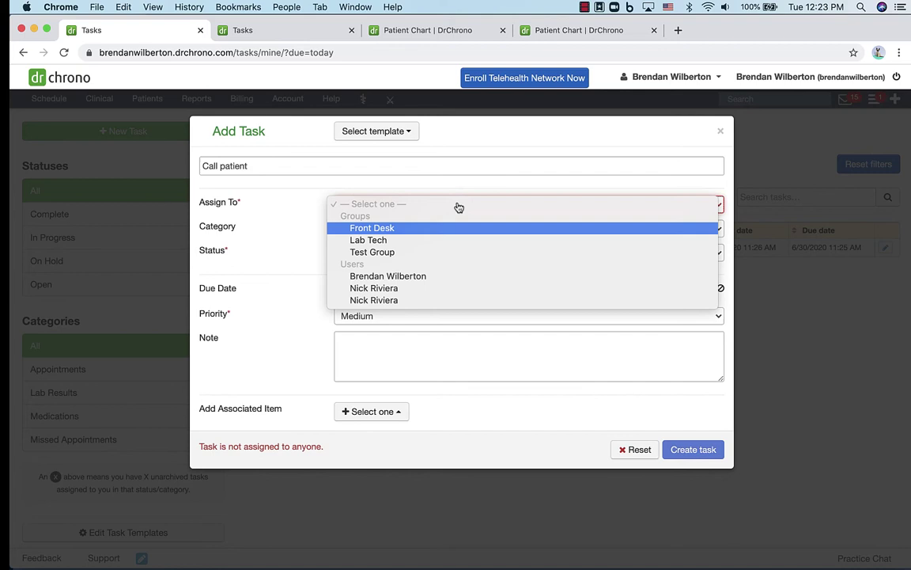
left_click(432, 277)
- File it under Missed Appointments, set a July 1 due date, and enter the missed-appointment note
left_click(399, 229)
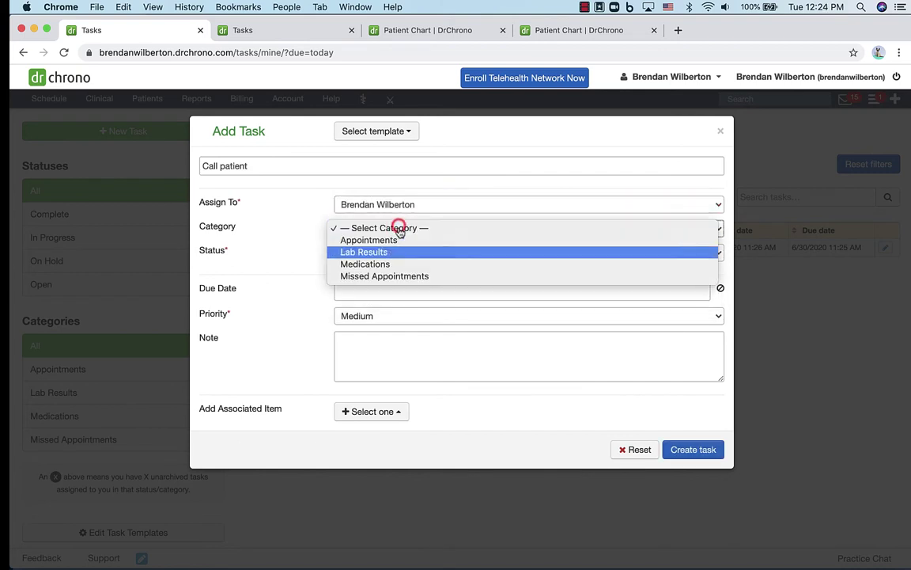
left_click(403, 276)
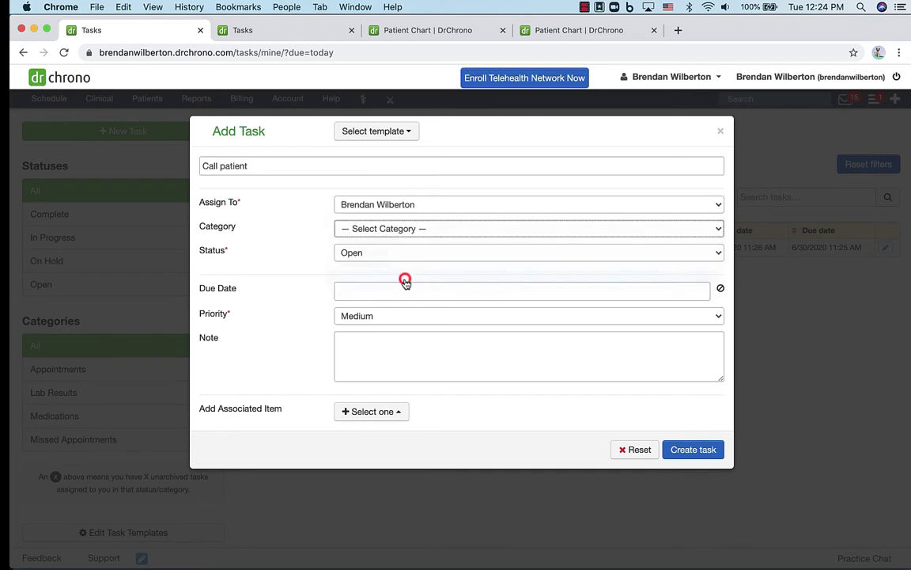
left_click(355, 294)
left_click(413, 408)
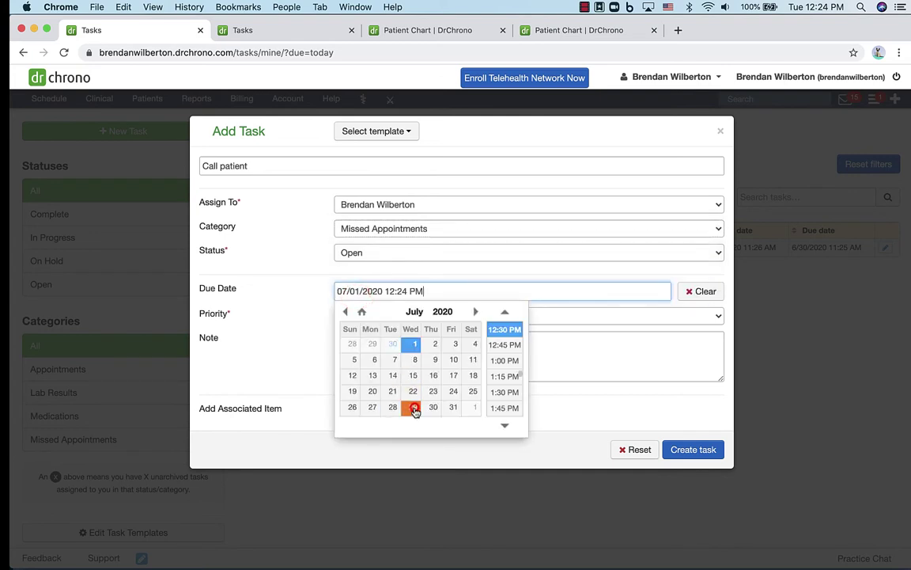
left_click(291, 381)
left_click(388, 350)
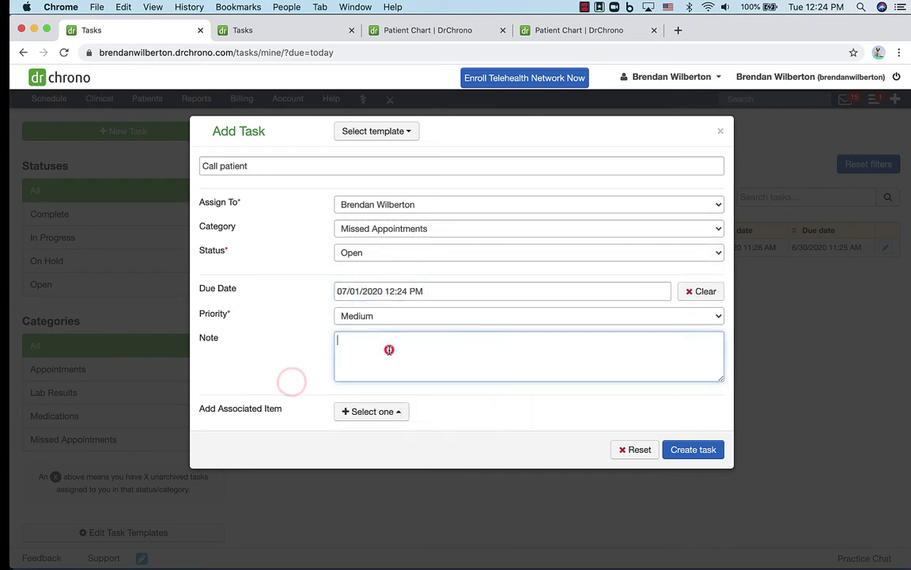
type("Call Brendan about missed appt.")
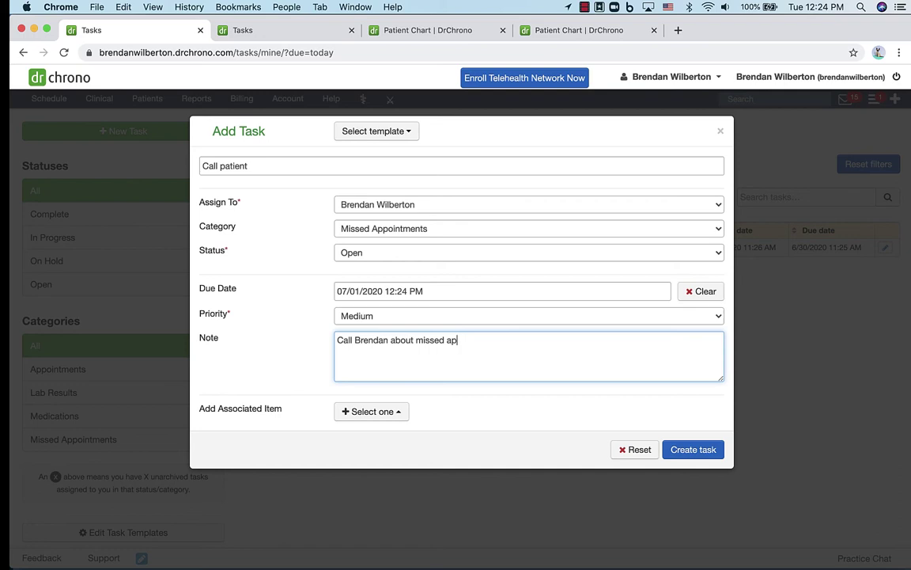
- Associate the sample patient with the task by searching the patient list
left_click(385, 411)
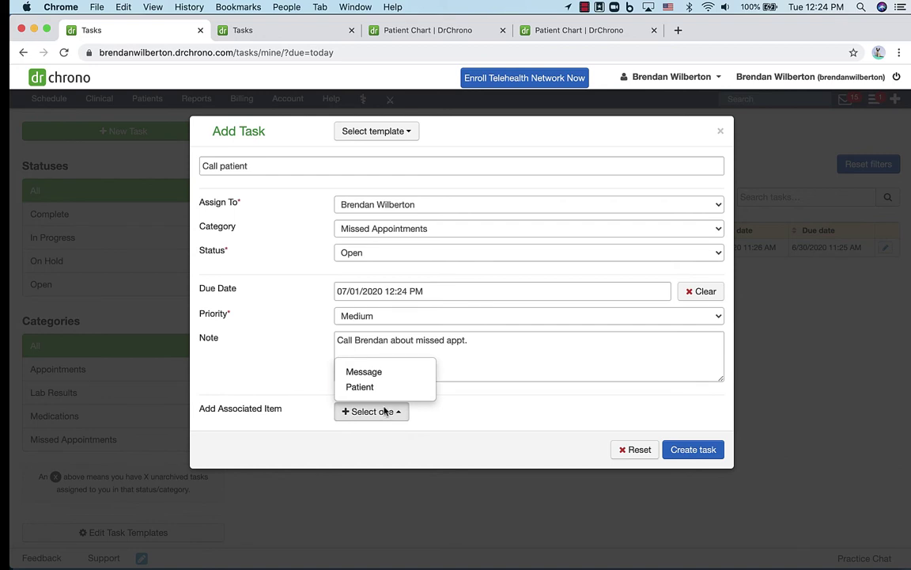
left_click(378, 387)
left_click(375, 415)
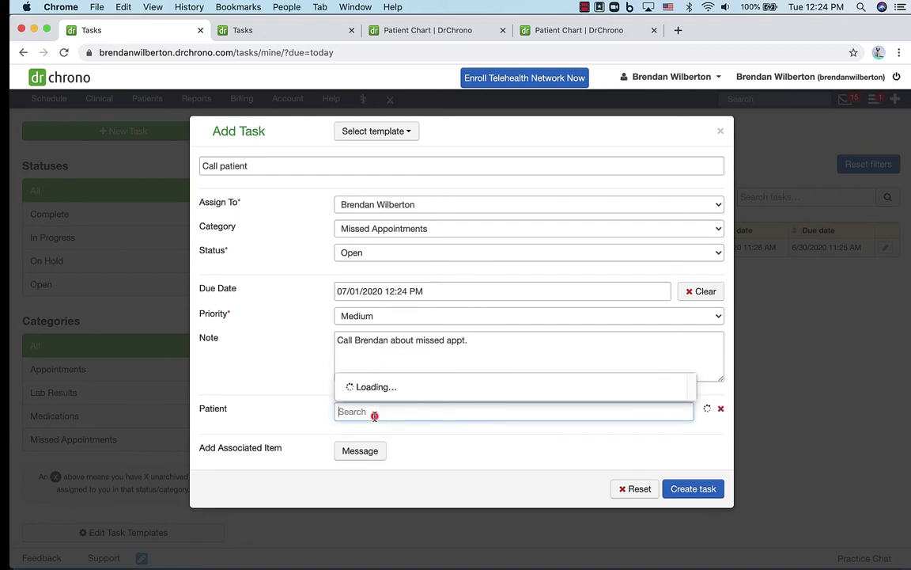
type("brendan")
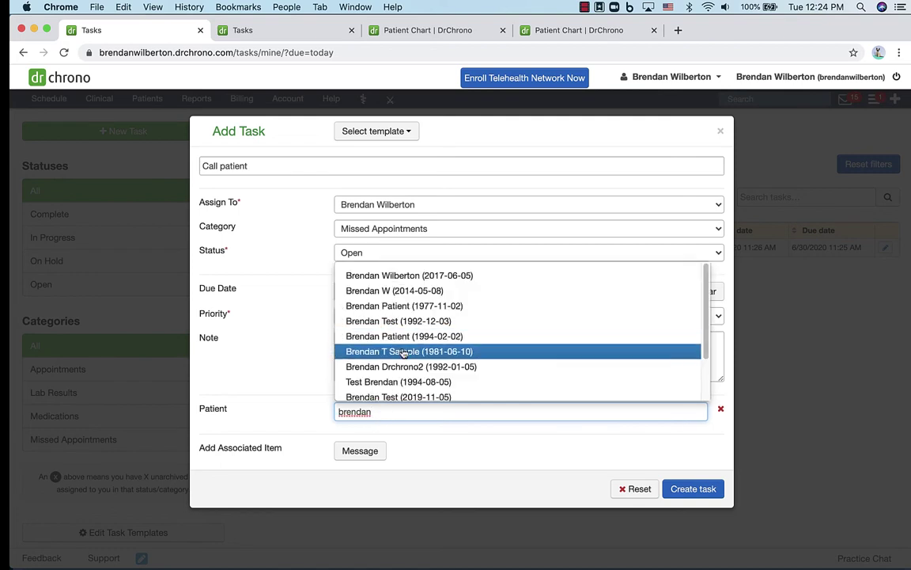
left_click(360, 352)
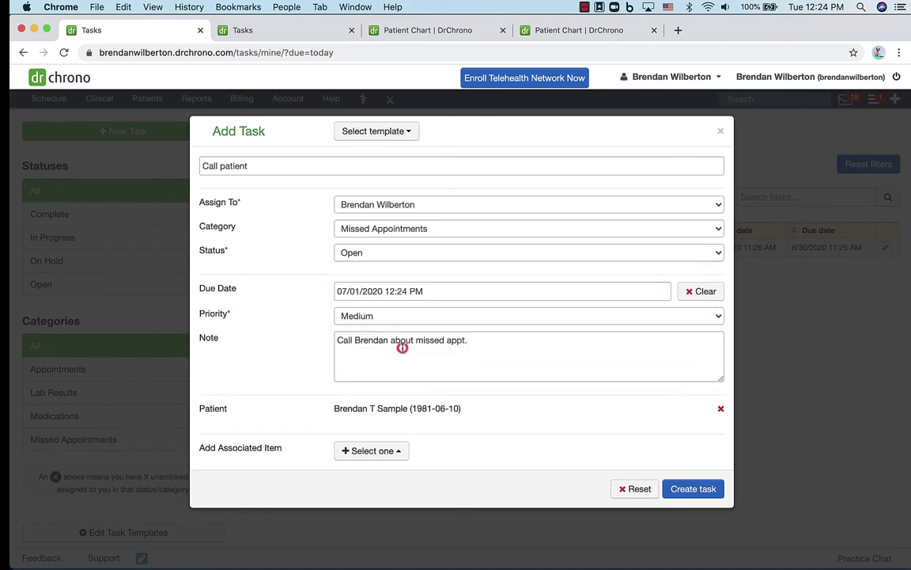
- Attach the patient's 6/15/2020 10:00 AM appointment and create the task
left_click(377, 451)
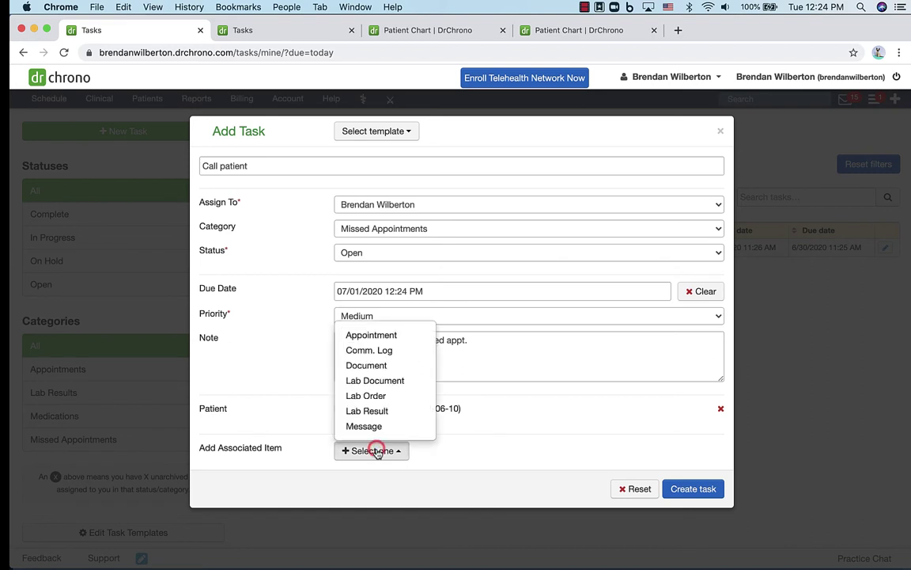
left_click(378, 336)
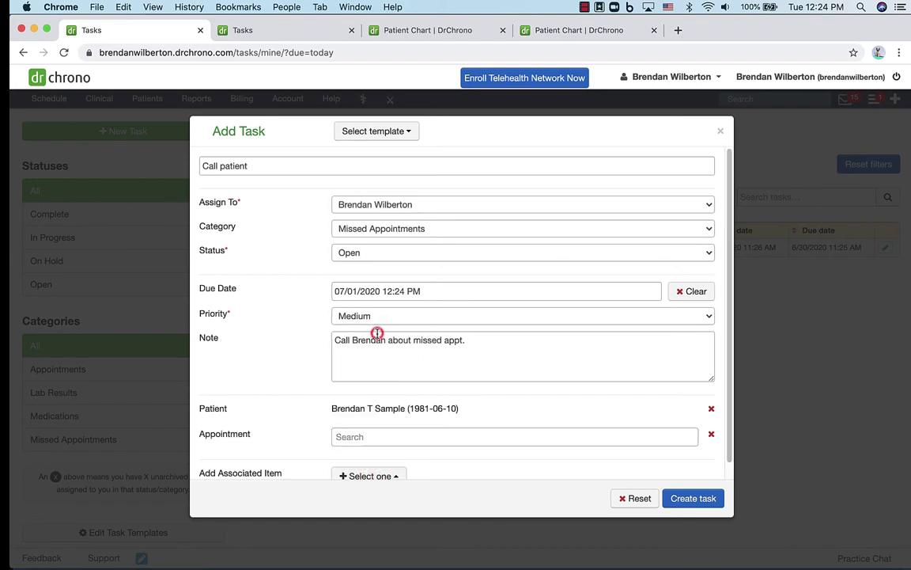
left_click(392, 437)
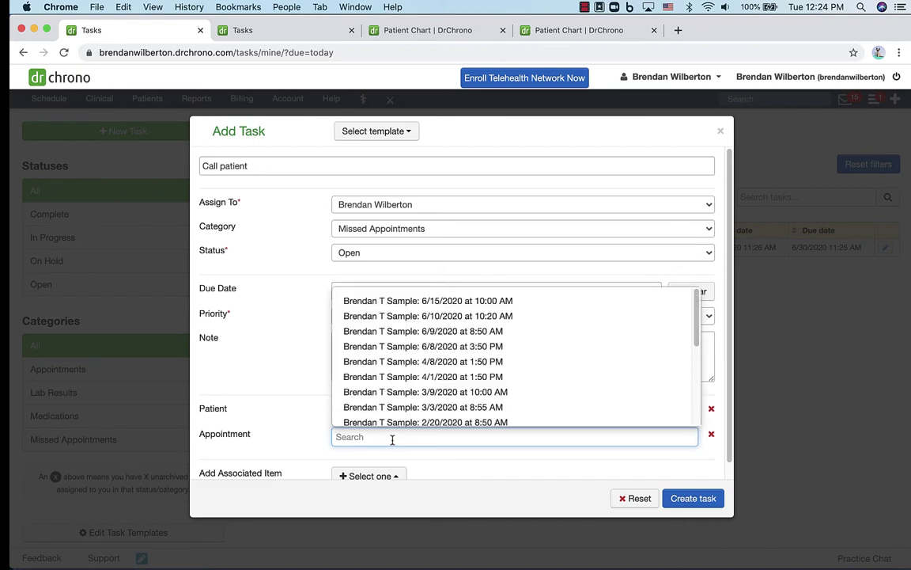
left_click(401, 301)
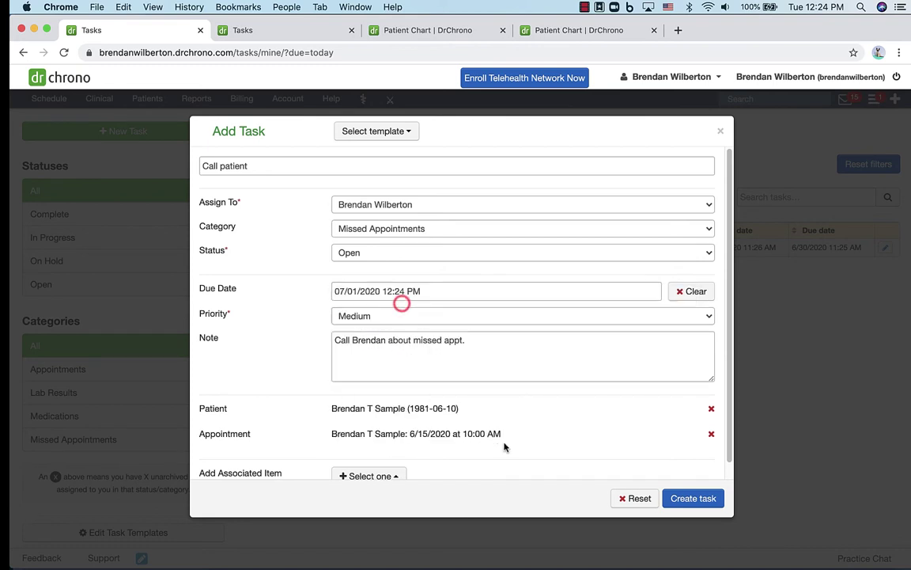
scroll(504, 446, "down", 1)
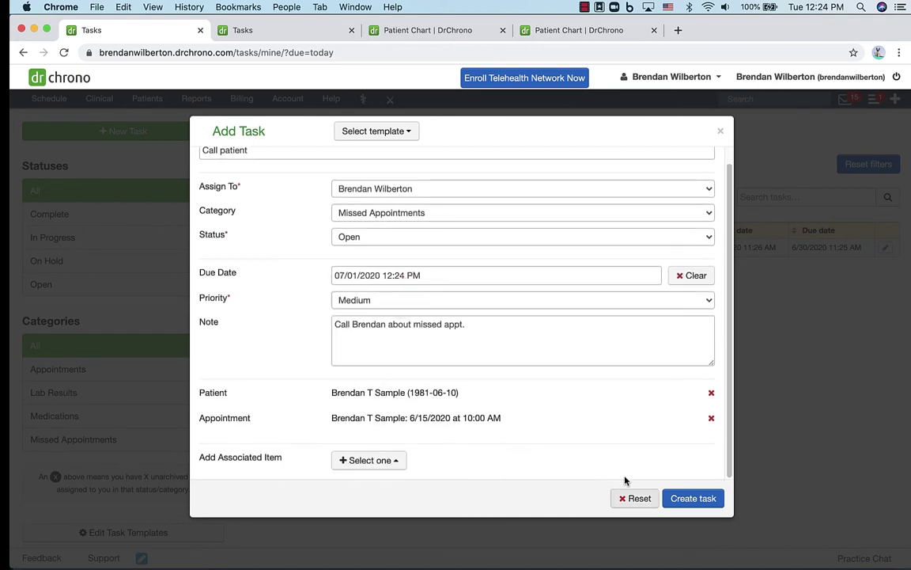
left_click(700, 499)
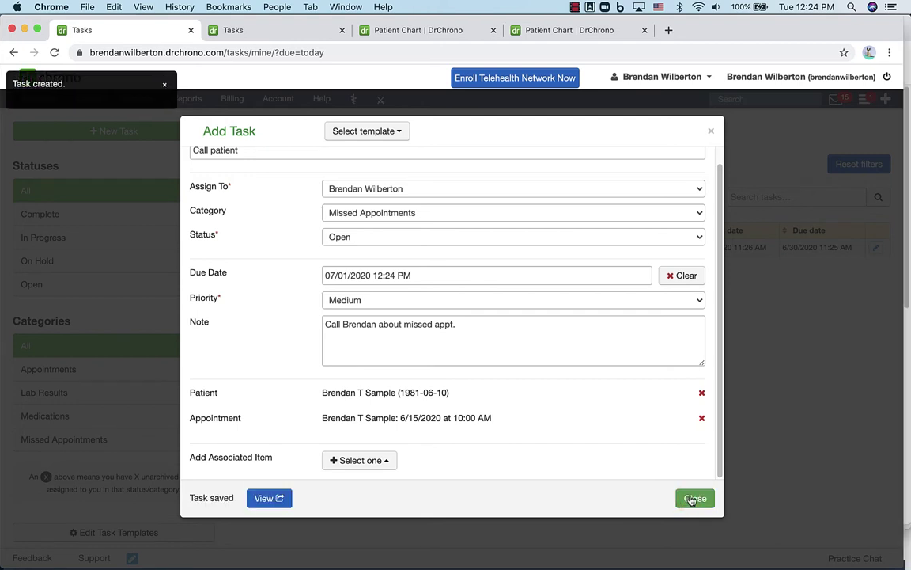
left_click(267, 500)
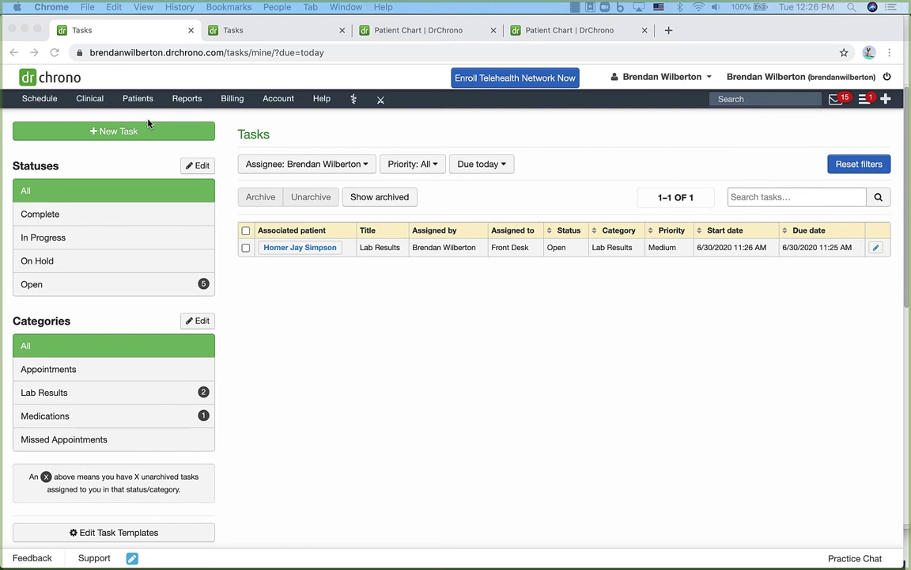
- Start a new task from the Missed Appointments template and link the sample patient
left_click(123, 132)
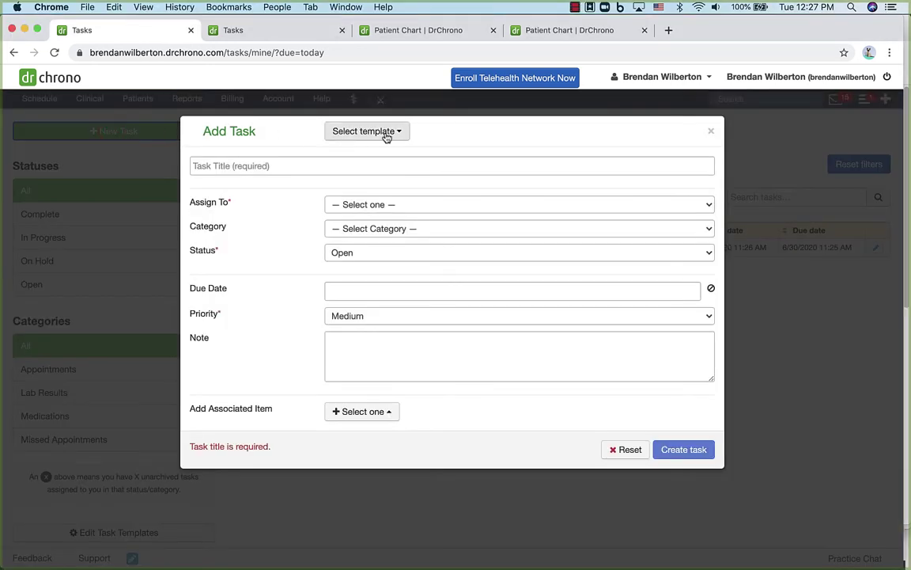
left_click(386, 134)
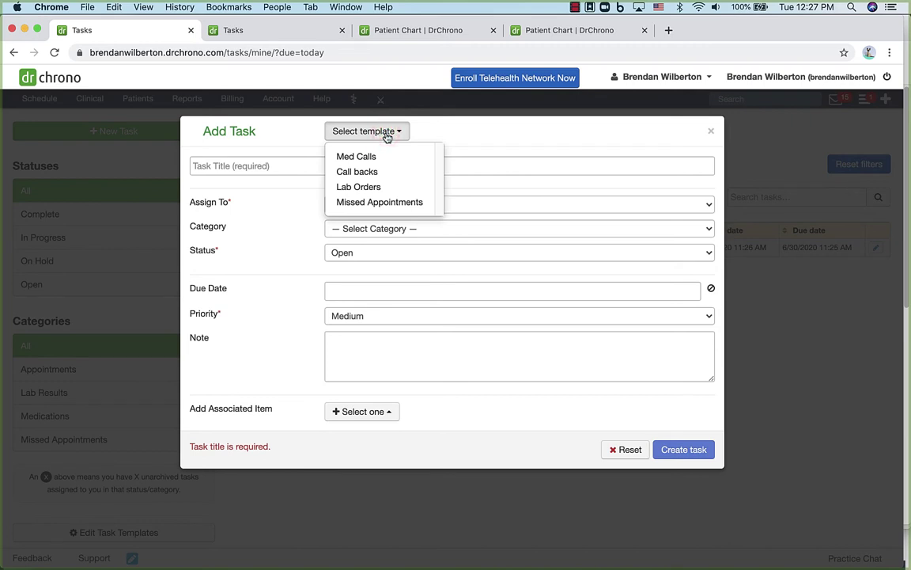
left_click(382, 203)
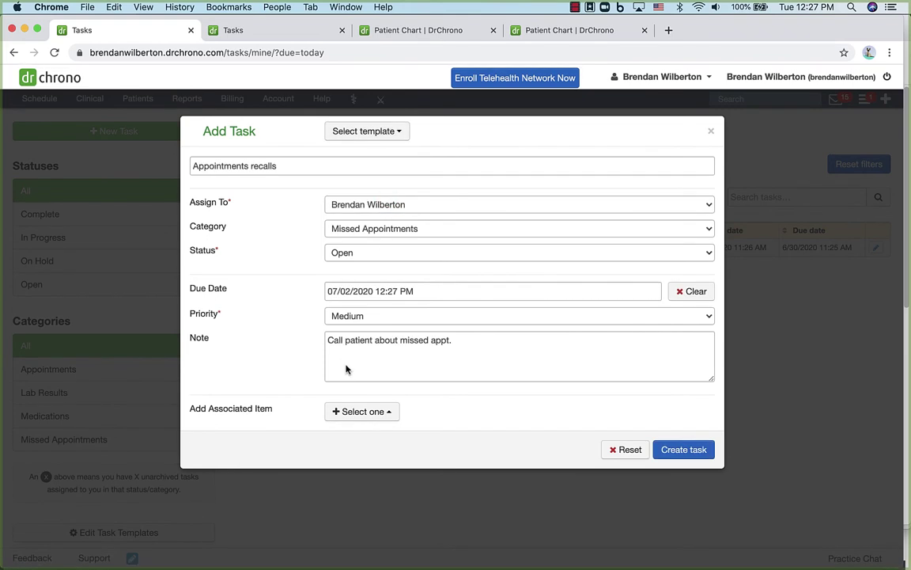
left_click(368, 410)
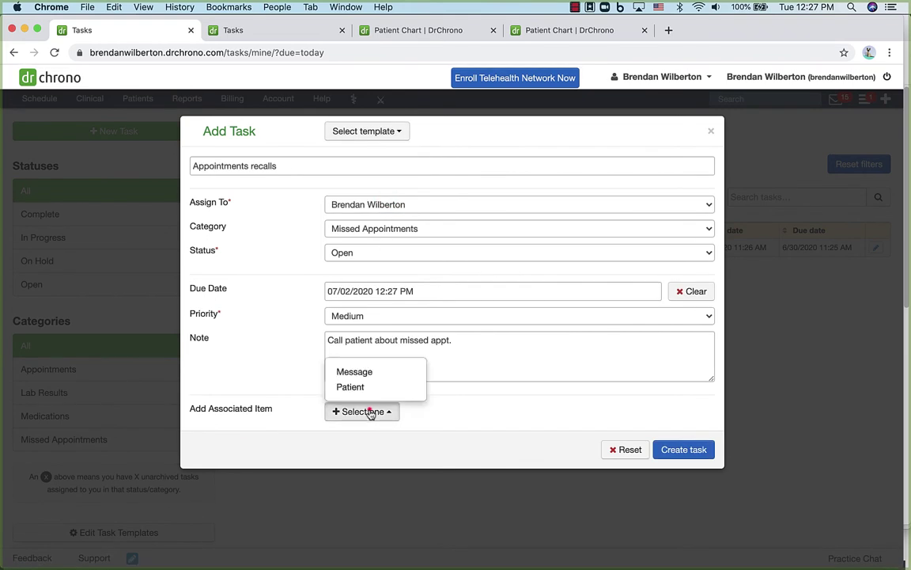
left_click(373, 386)
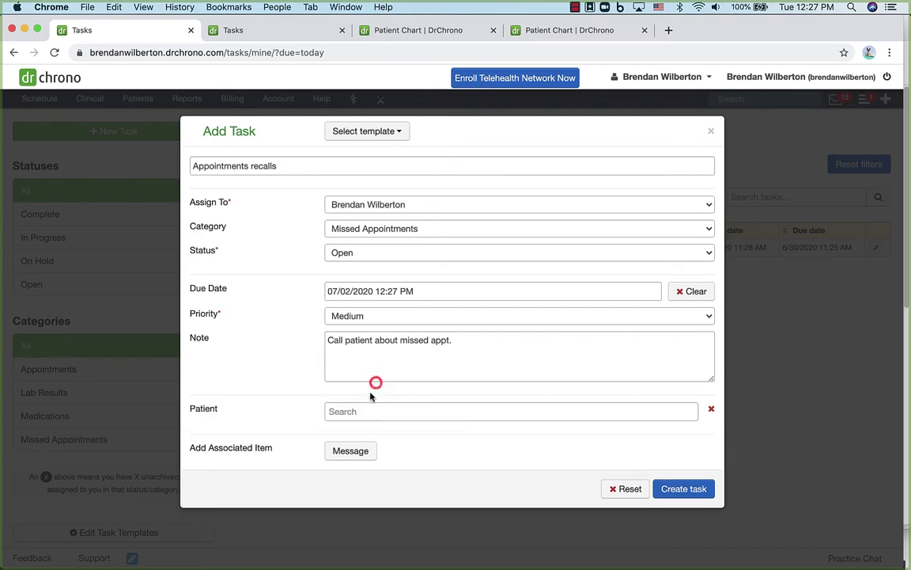
type("Brend")
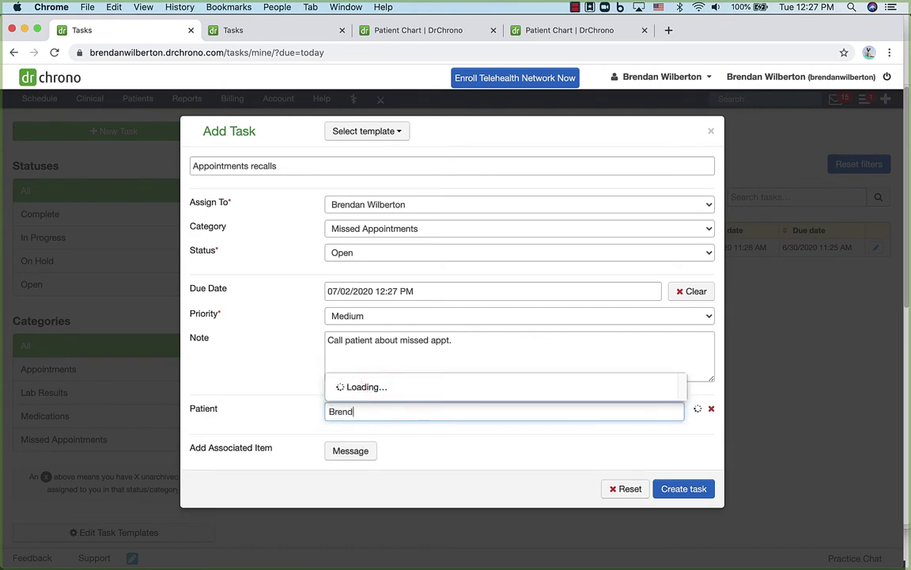
type("an sample")
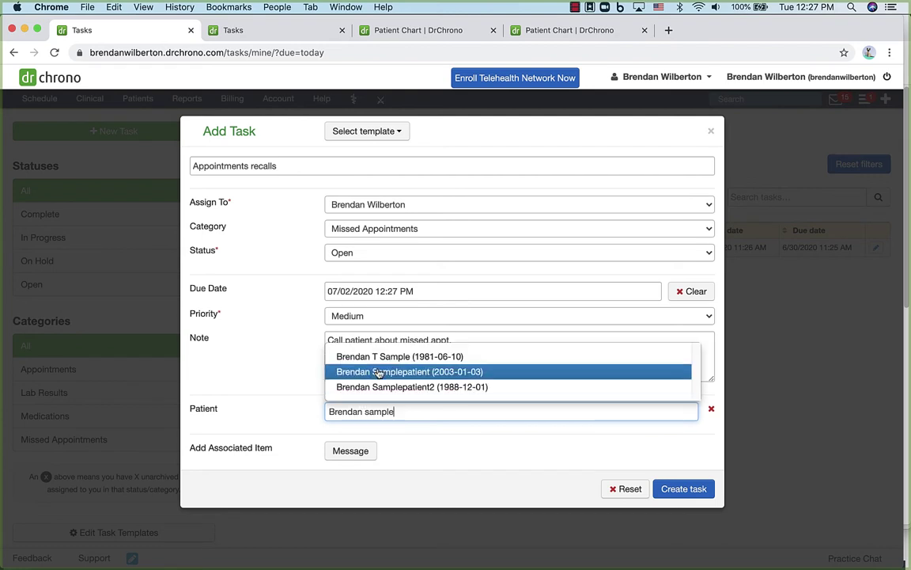
left_click(379, 356)
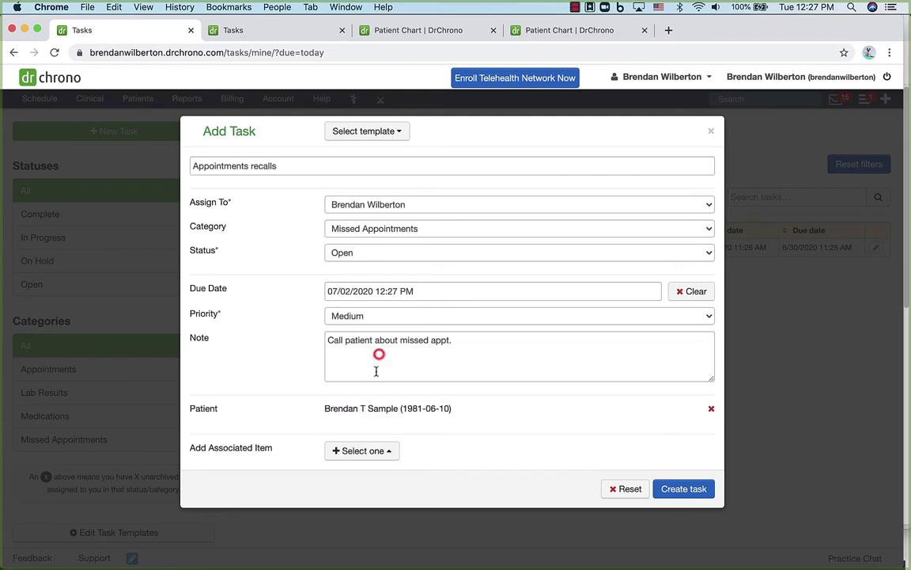
- Attach the 6/15/2020 10:00 AM appointment, create the task, and close the form
left_click(364, 451)
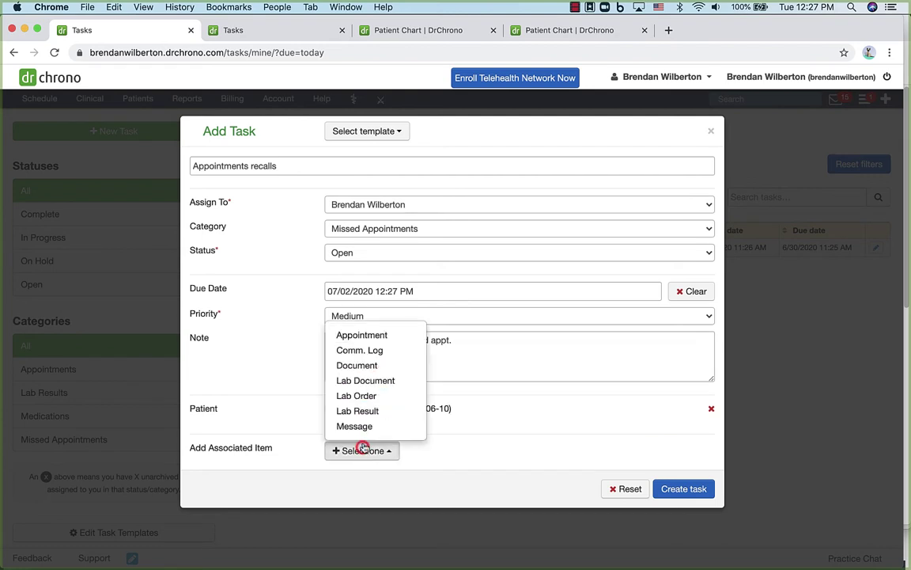
left_click(348, 335)
left_click(354, 436)
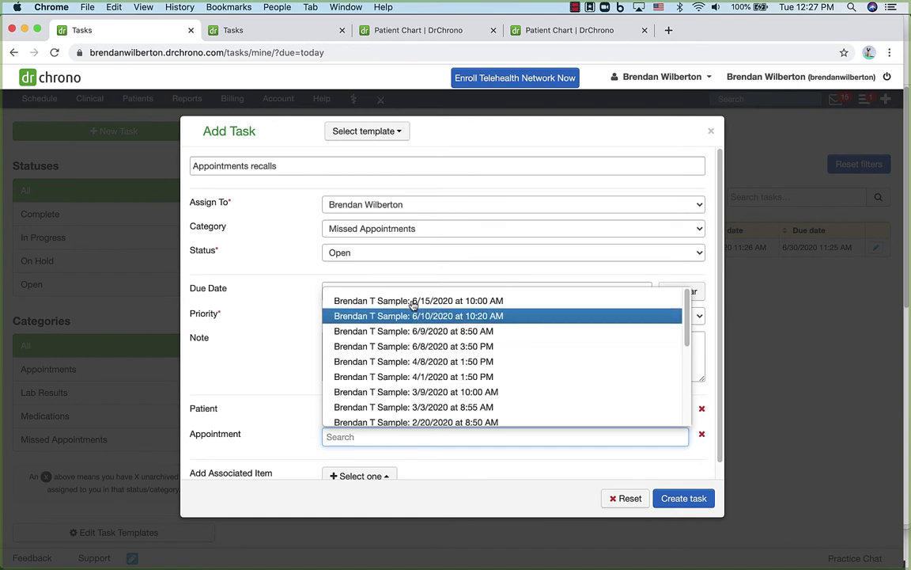
left_click(411, 300)
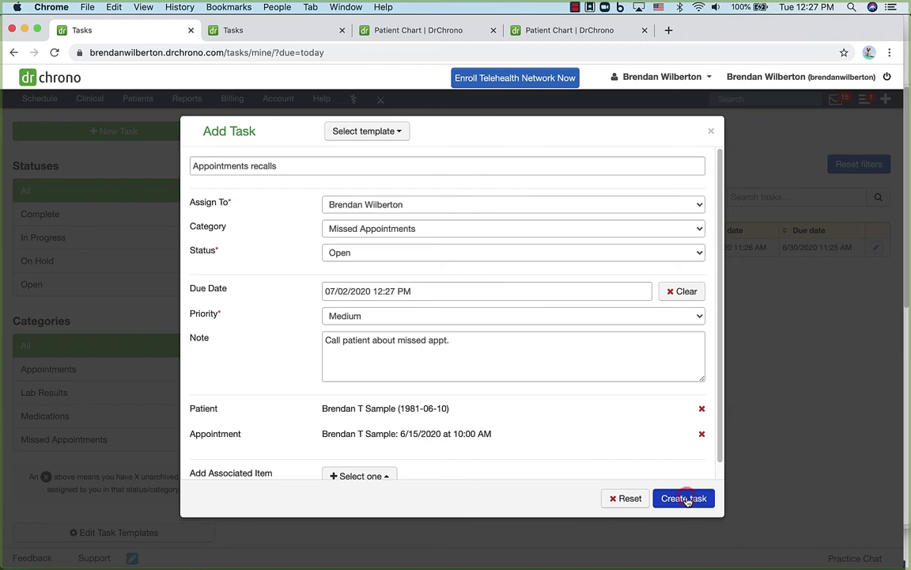
left_click(688, 499)
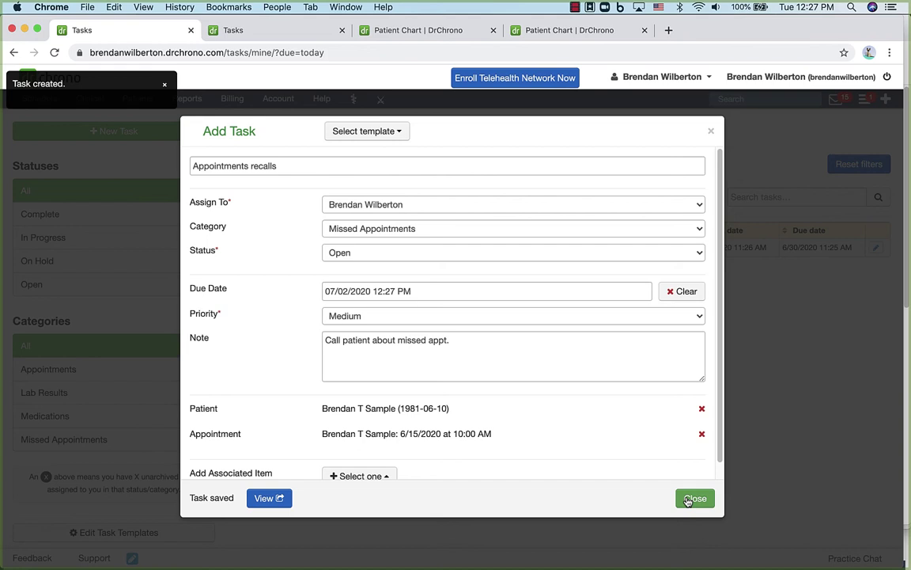
left_click(688, 500)
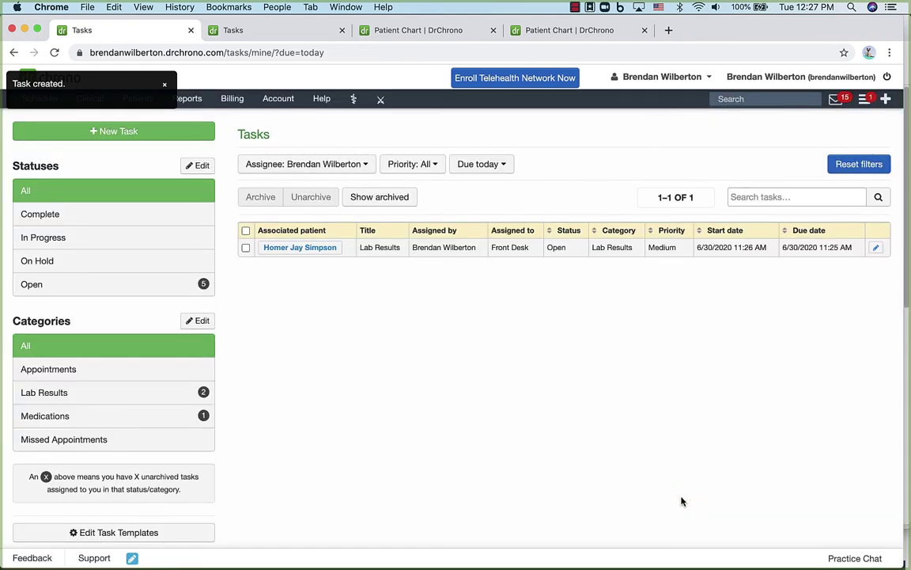
- Start a new task template and replace its 'New Template' name with 'Template Test'
left_click(108, 534)
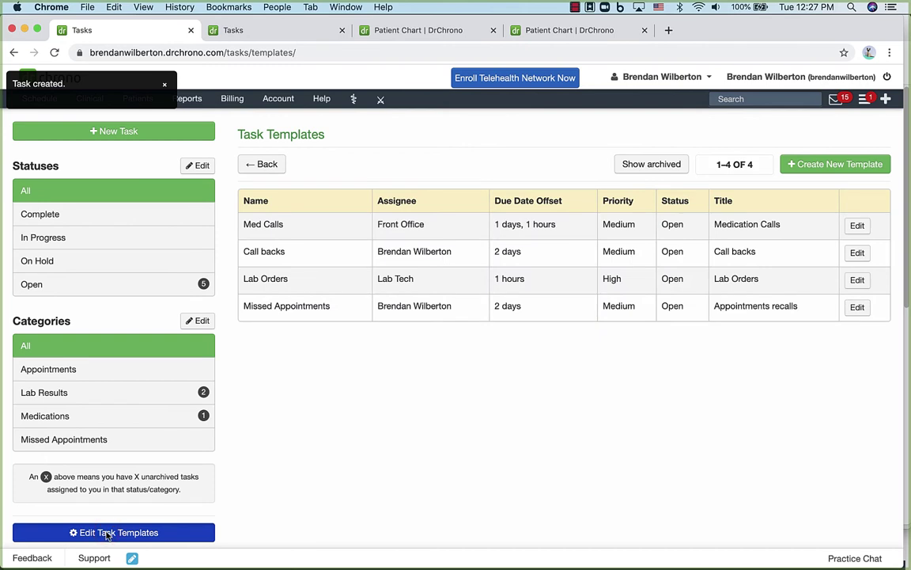
left_click(827, 165)
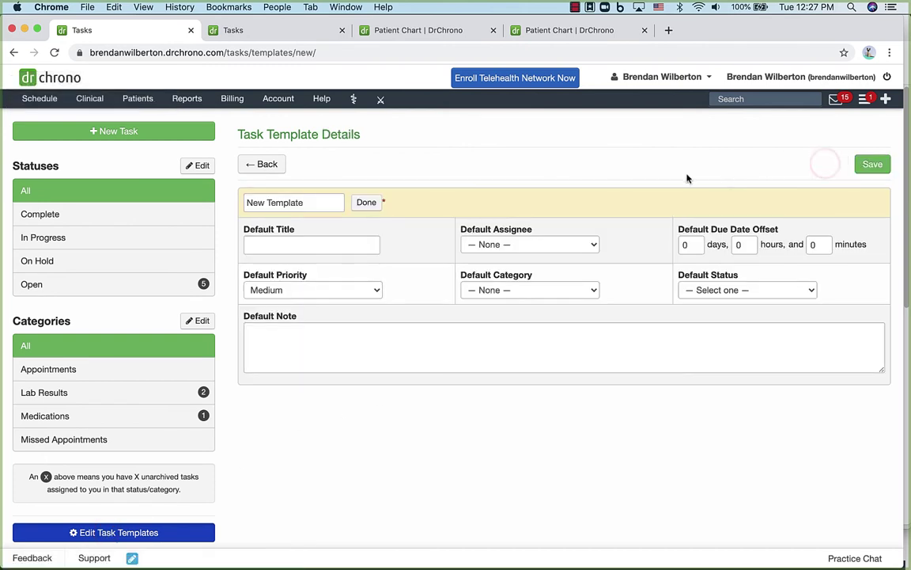
left_click_drag(311, 201, 223, 188)
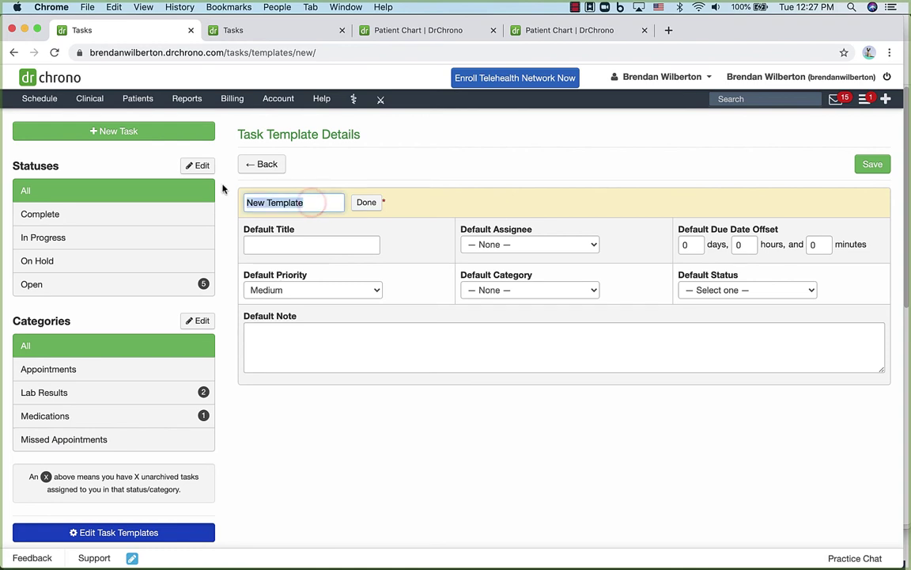
type("Temp")
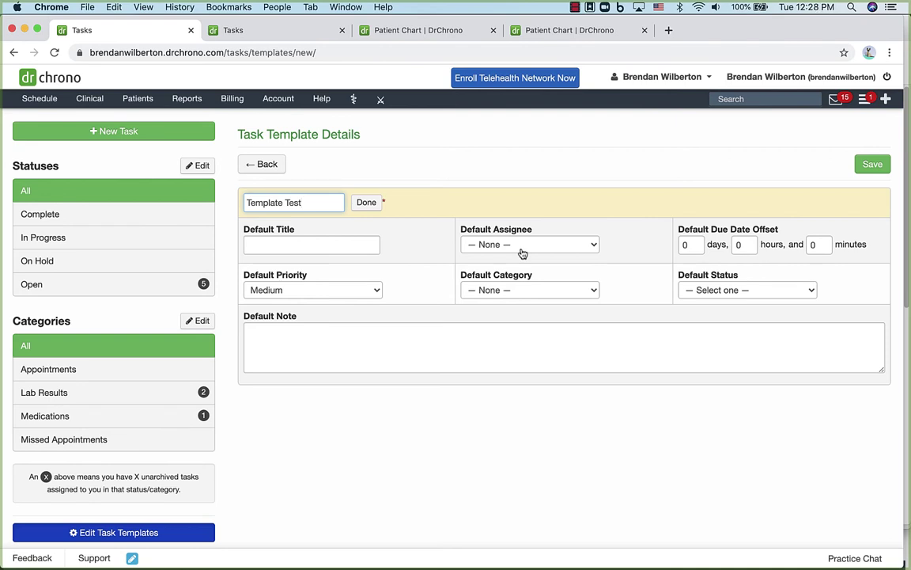
- Save Template Test, then create a chart task for the patient from the Missed Appointments template
left_click(871, 164)
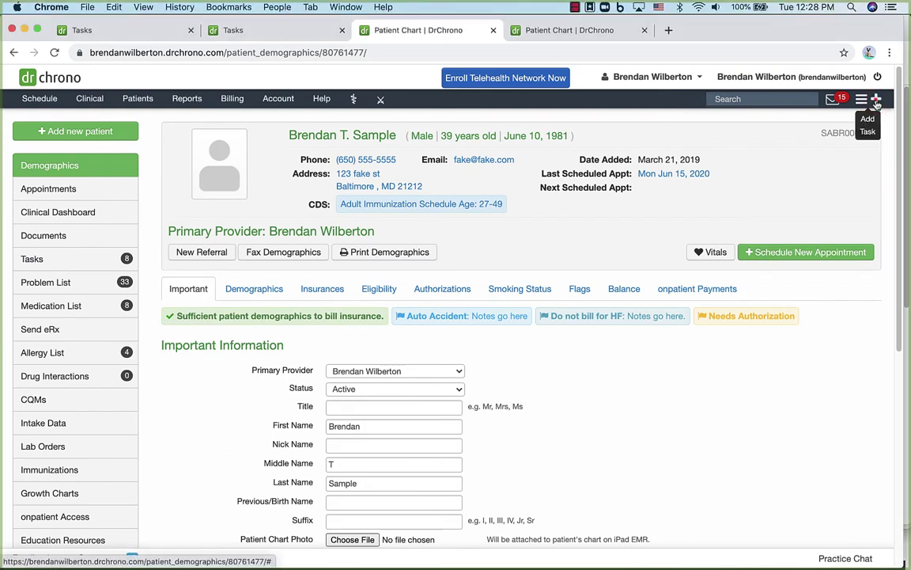
left_click(873, 98)
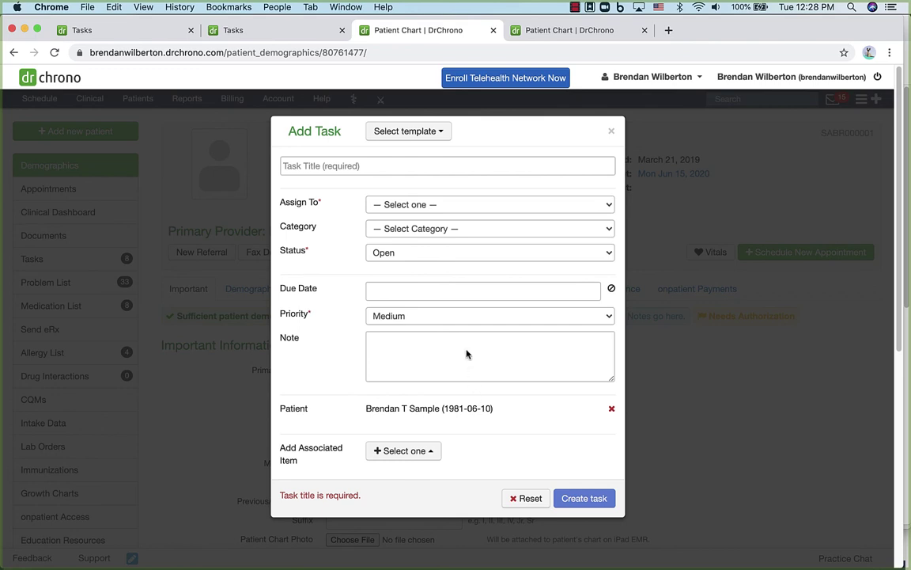
left_click(408, 131)
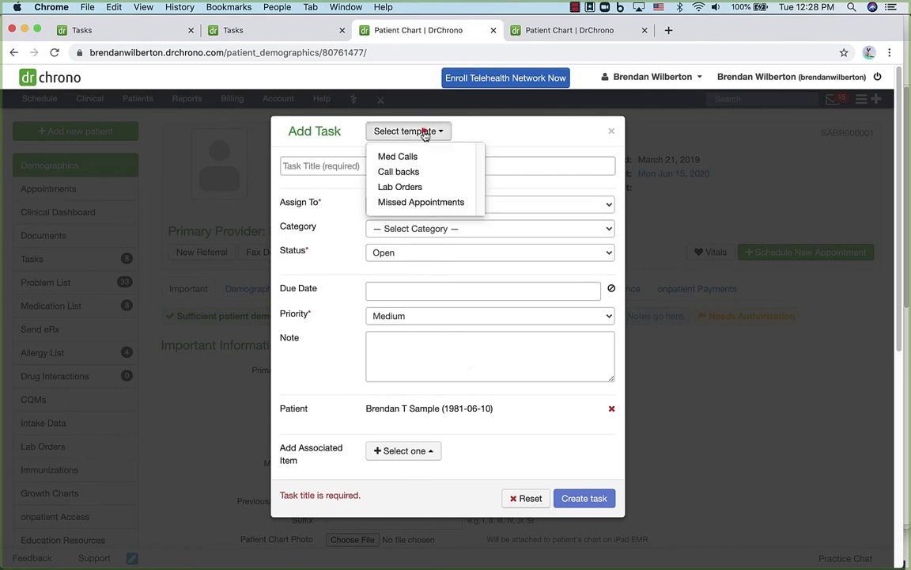
left_click(419, 202)
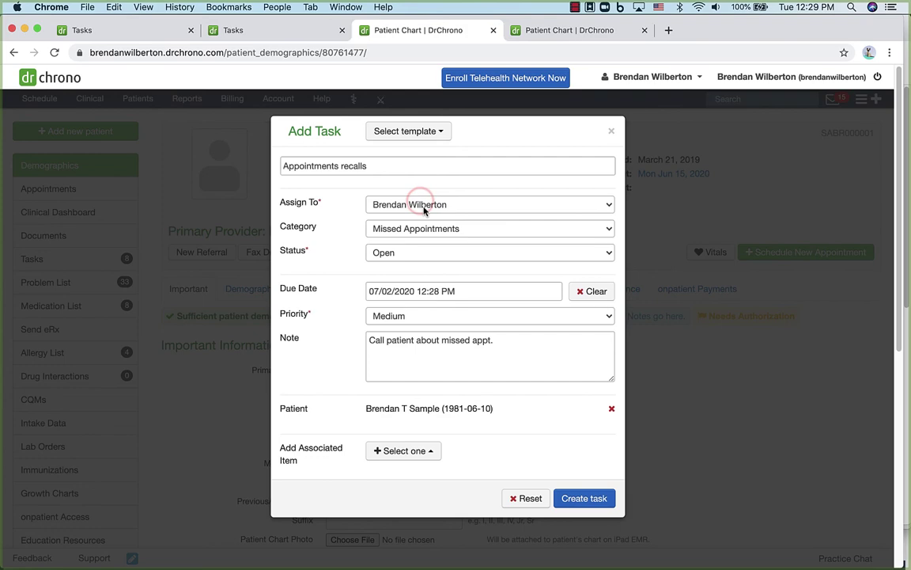
left_click(599, 502)
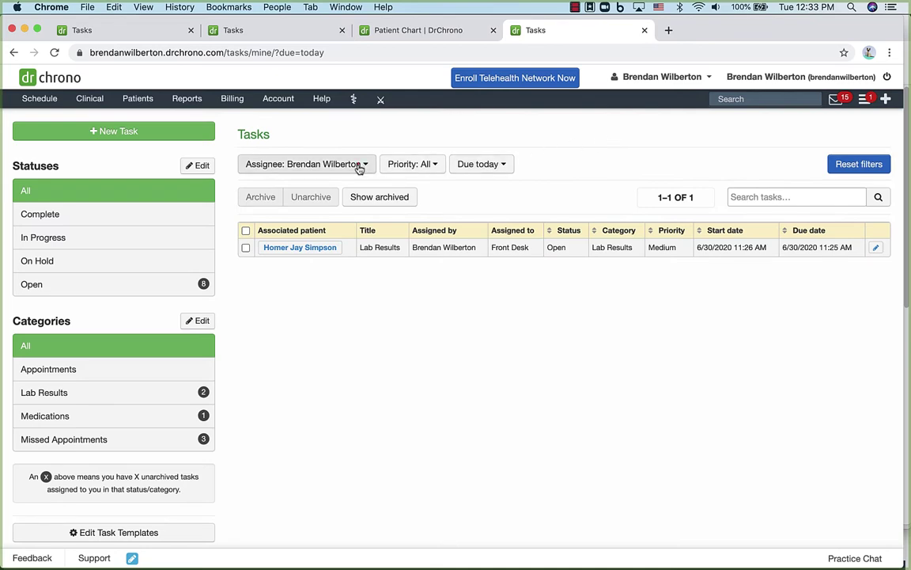
- Set the task list filters to All assignees and All due dates
left_click(357, 164)
left_click(302, 224)
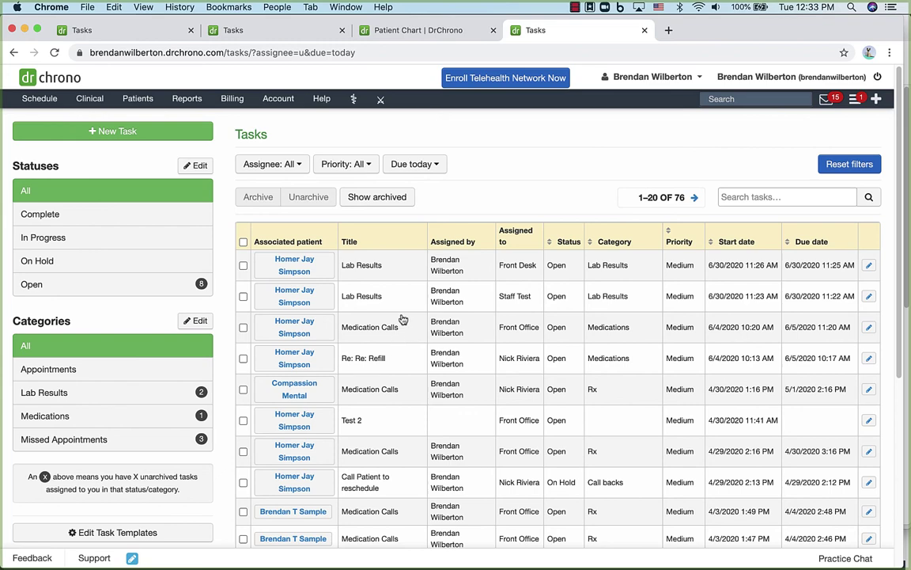
left_click(429, 164)
left_click(431, 189)
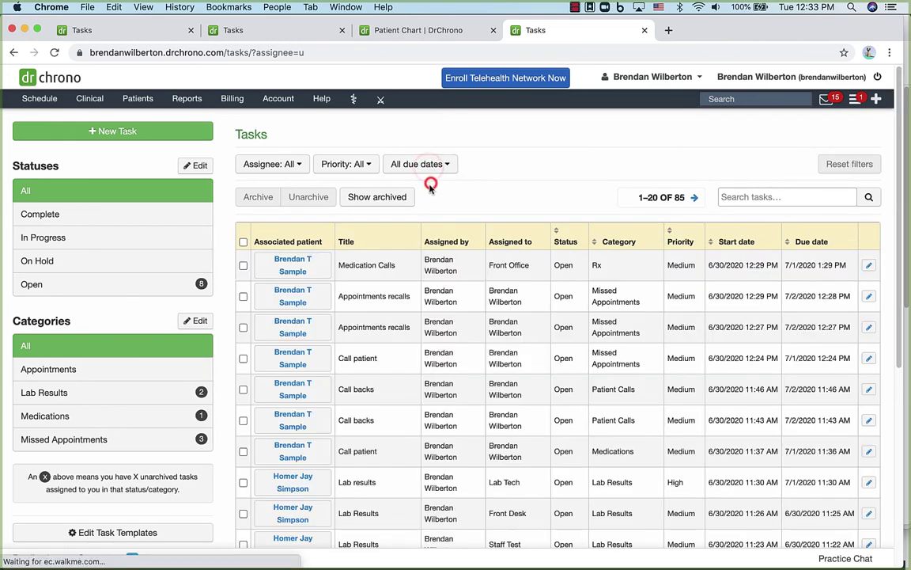
- Save a note on Medication Calls about calling the patient regarding medication questions, keeping status Open
left_click(362, 267)
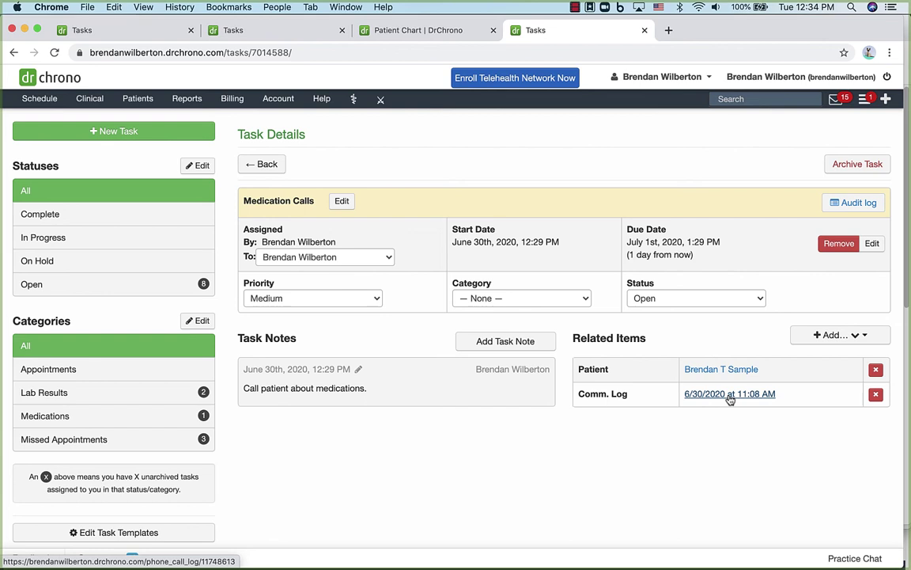
left_click(517, 340)
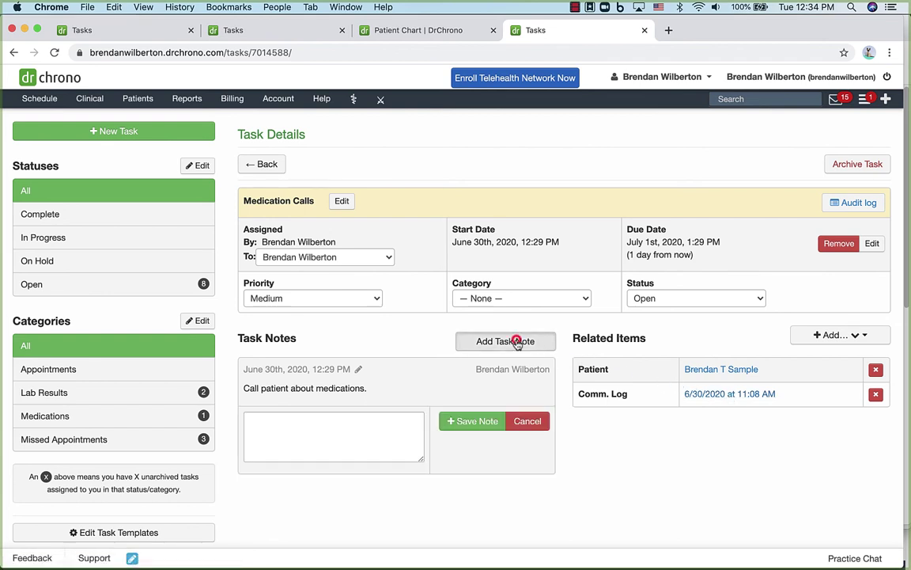
left_click(306, 431)
type("Not")
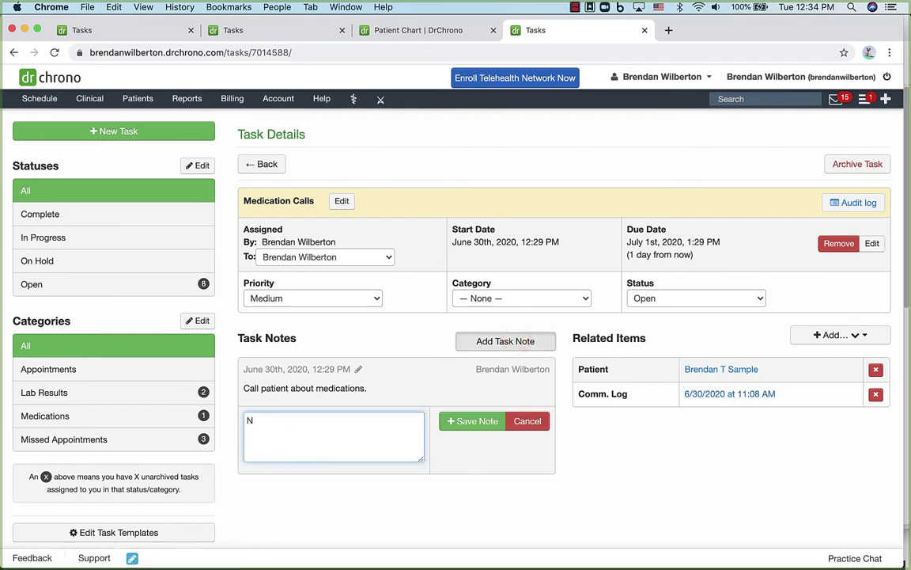
key("BackSpace")
type("Called a")
type(" Brendan abo")
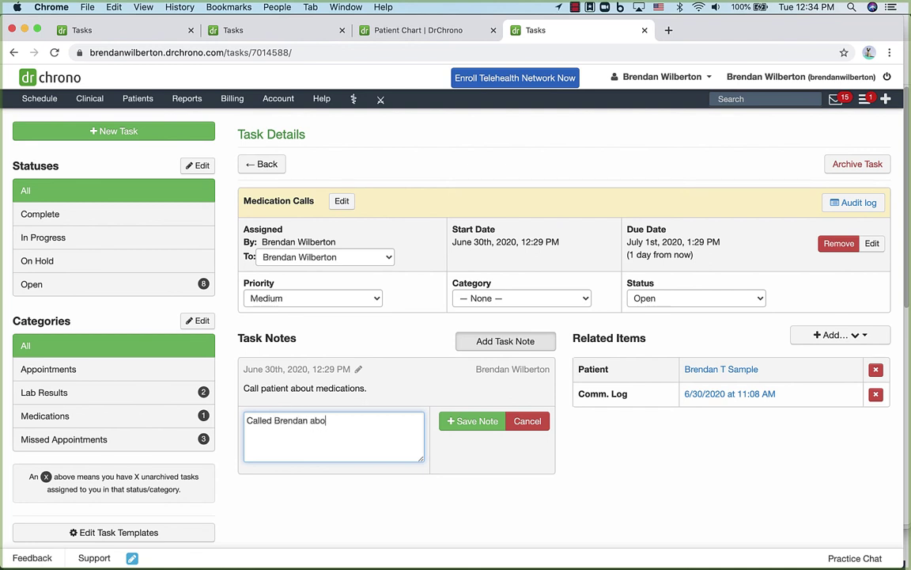
type("his medic")
type("ationquesti")
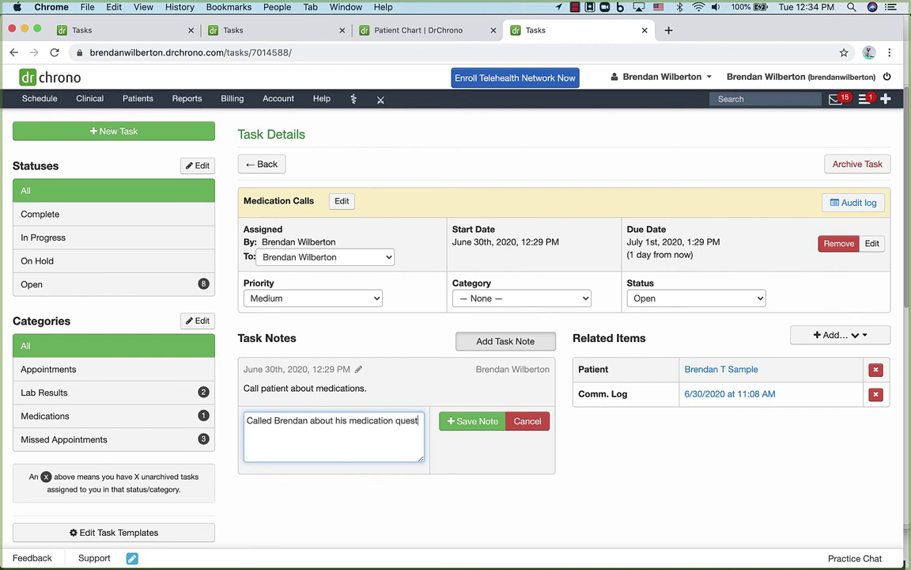
type("ons.")
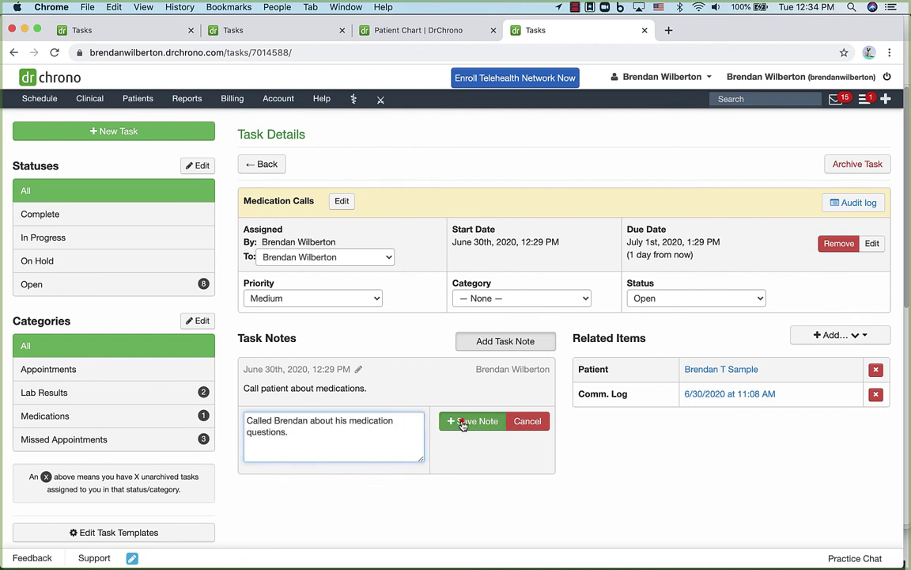
left_click(460, 421)
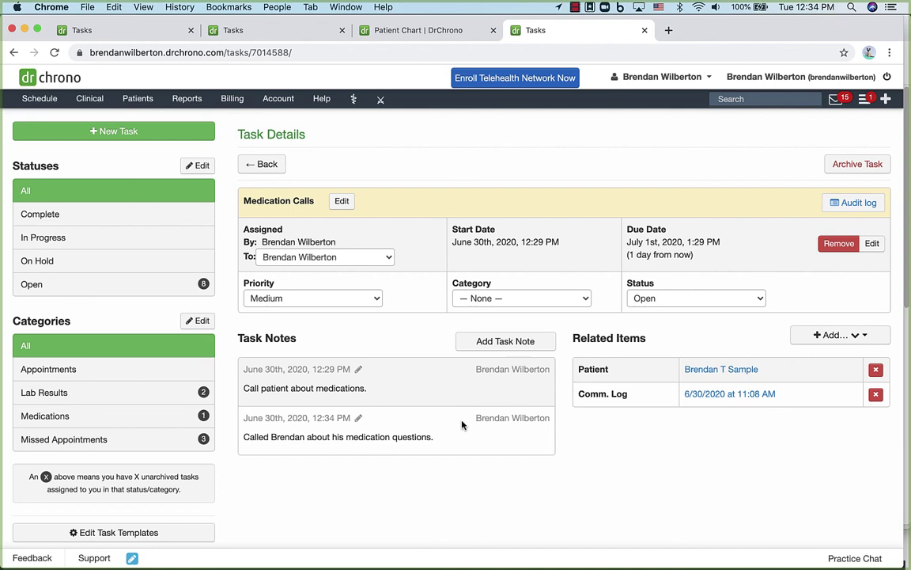
left_click(669, 299)
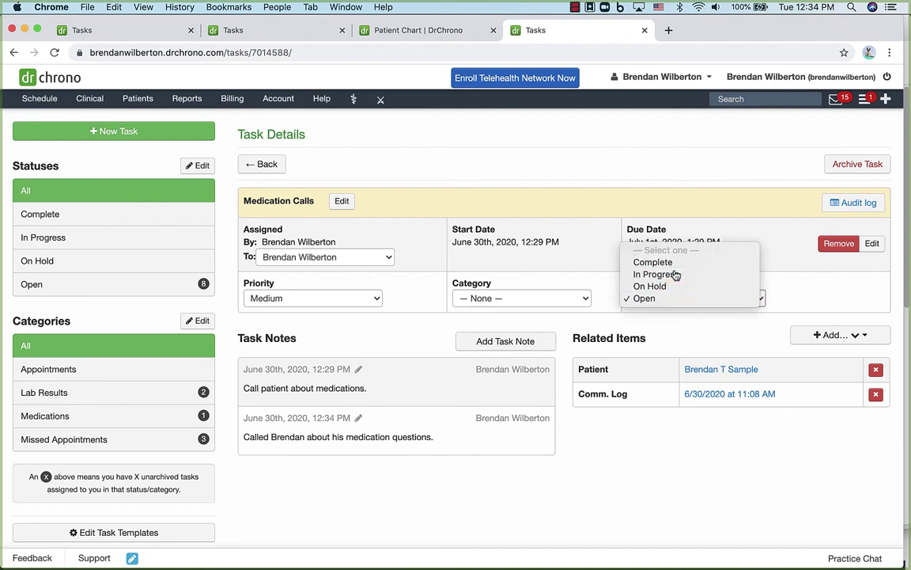
left_click(633, 171)
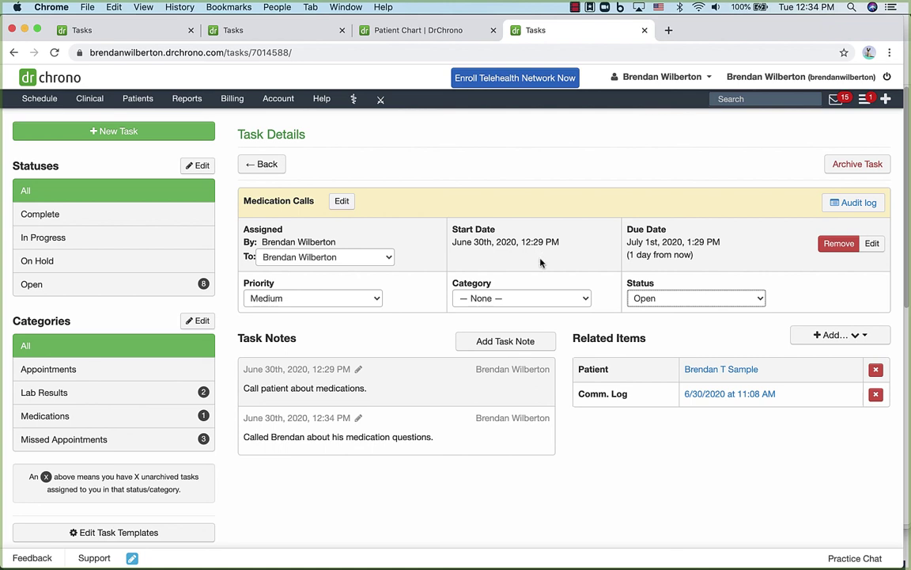
- Archive Medication Calls, then toggle Show archived on and back to Hide archived
left_click(869, 166)
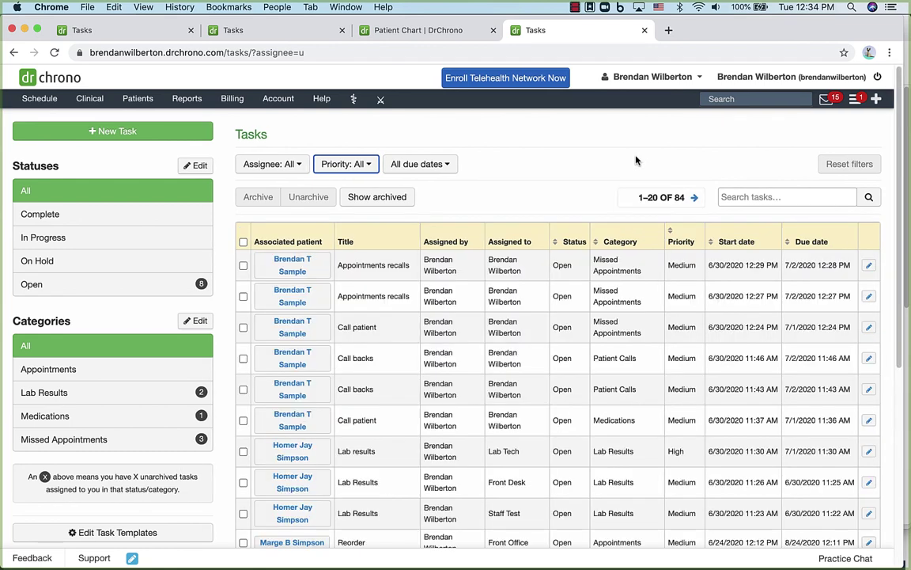
left_click(387, 199)
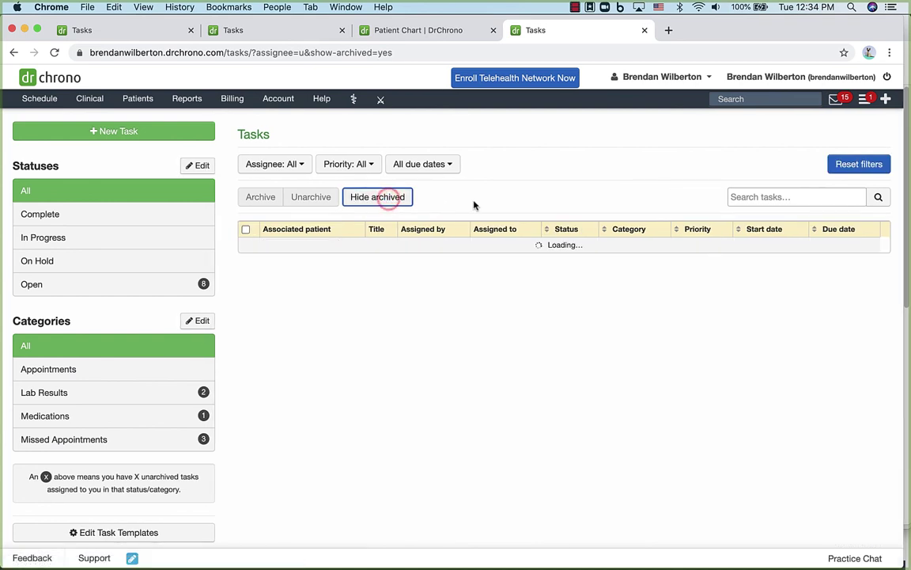
left_click(386, 200)
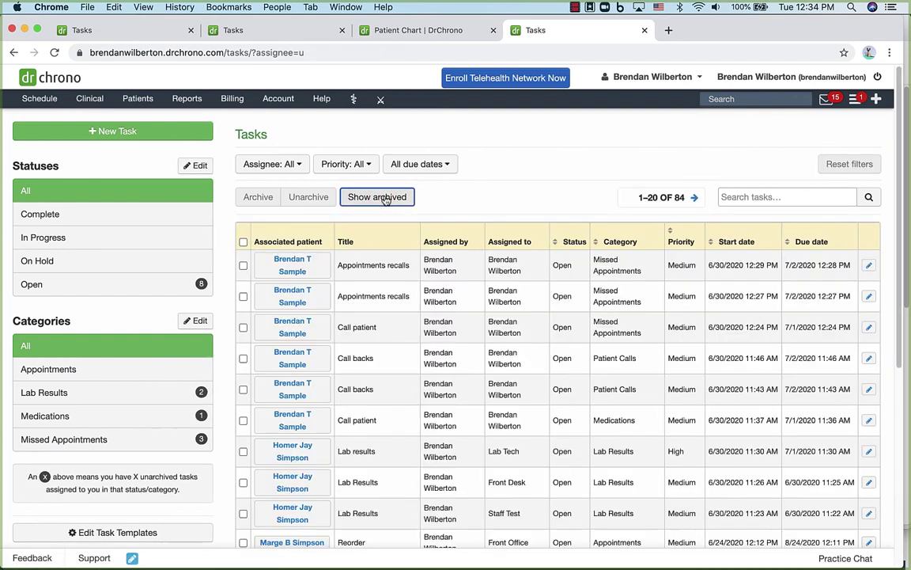